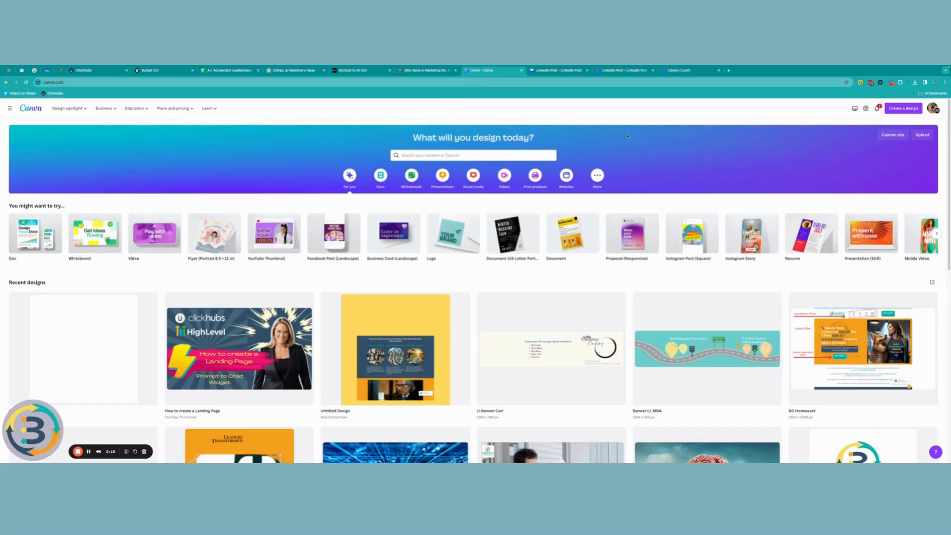
Switch to ChatGPT and review the three-legged race prompt together with the image generated from it.
click(288, 72)
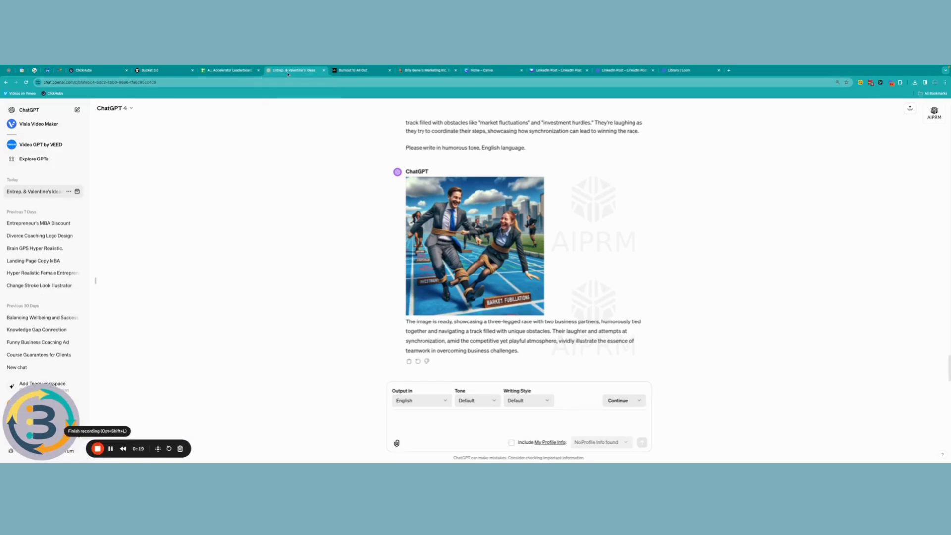
scroll(486, 285, up, 3)
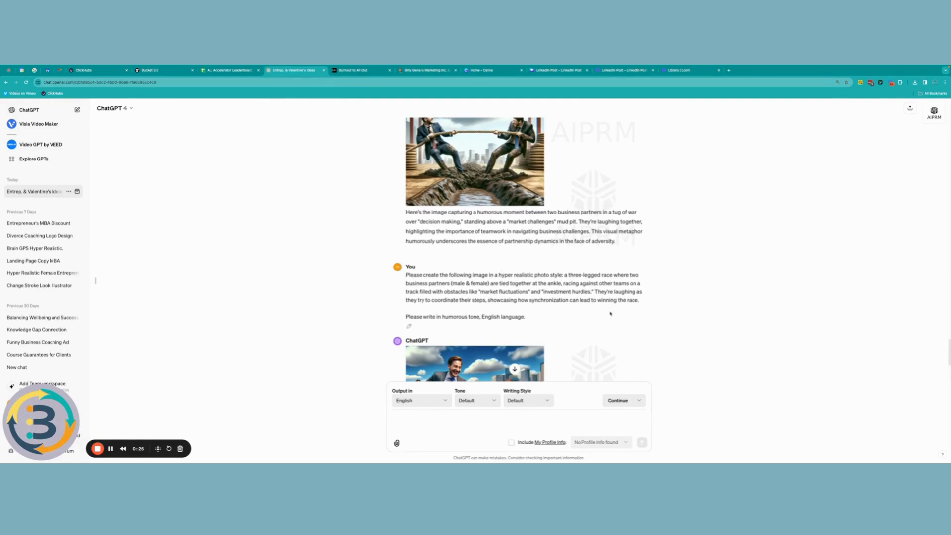
scroll(636, 300, down, 1)
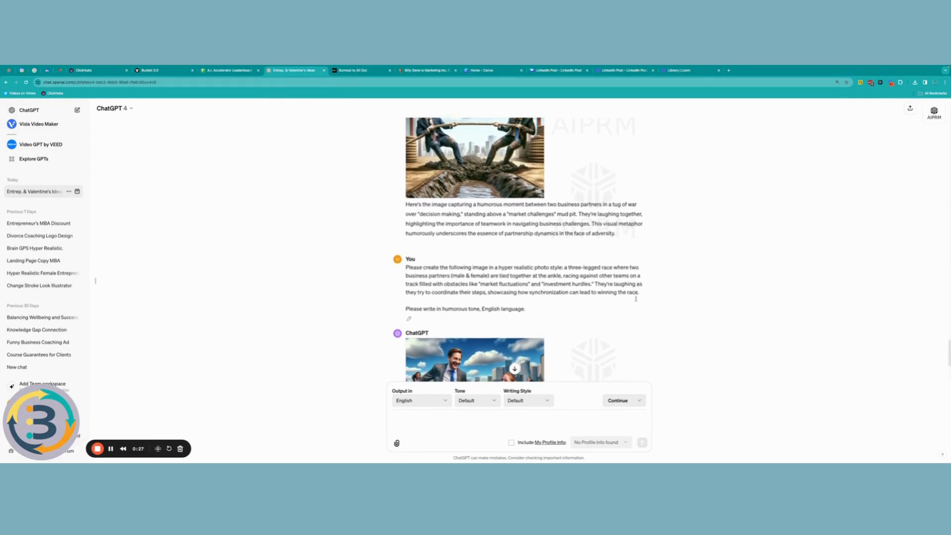
scroll(636, 299, up, 1)
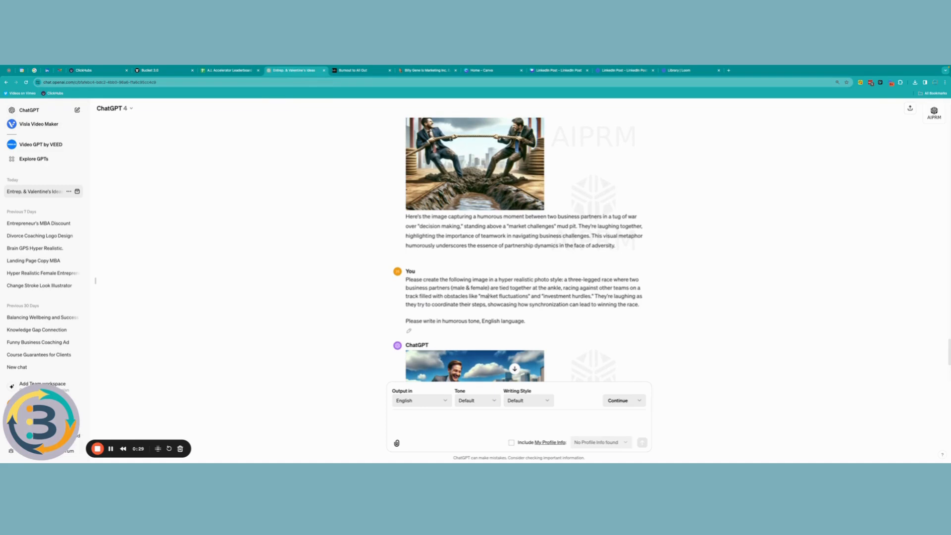
scroll(587, 311, down, 1)
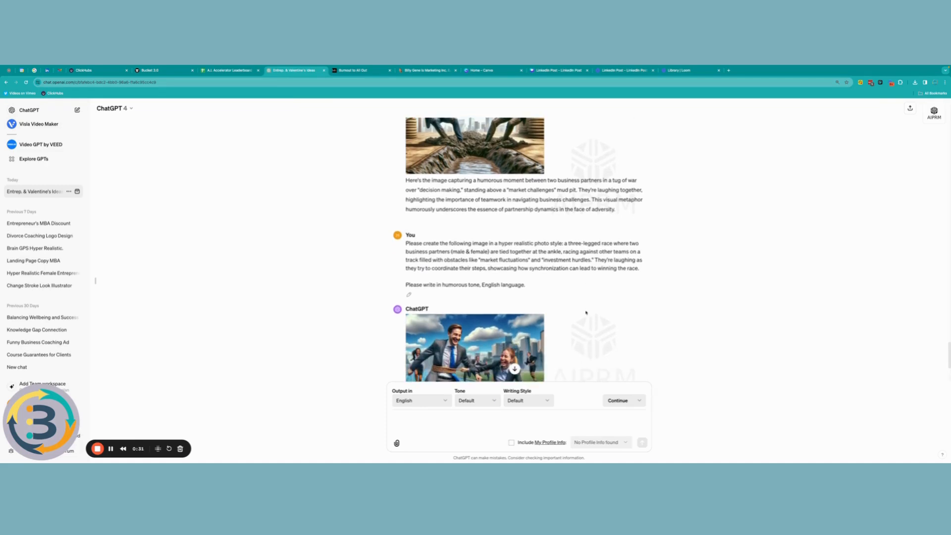
scroll(592, 306, down, 1)
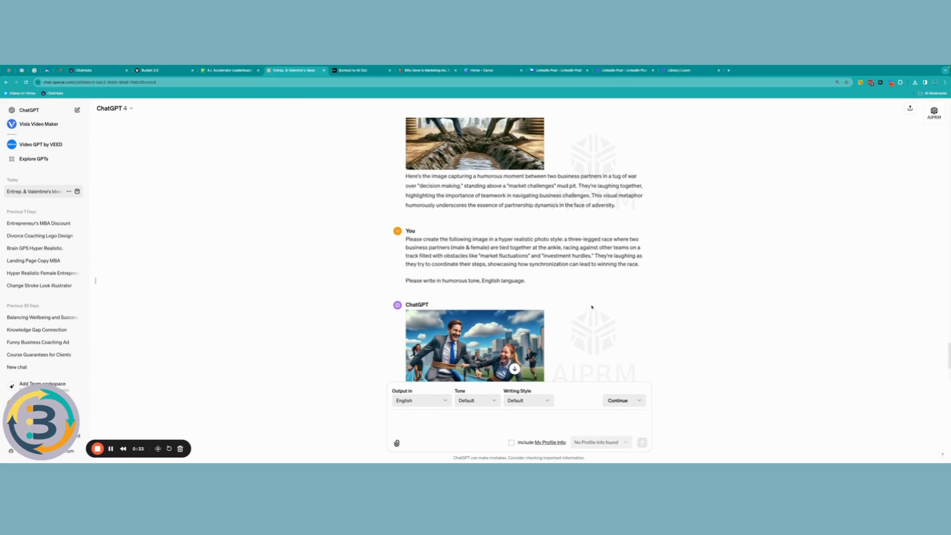
scroll(592, 307, down, 1)
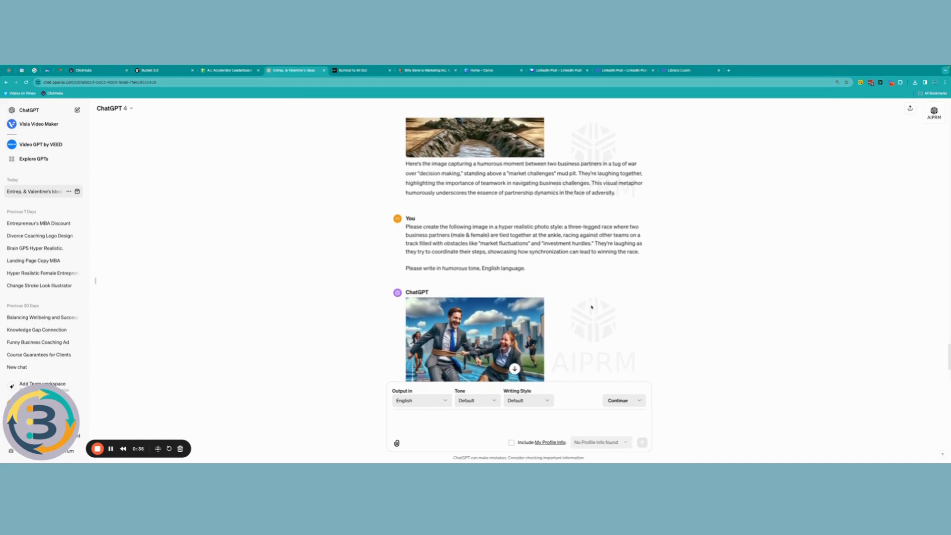
scroll(591, 307, down, 1)
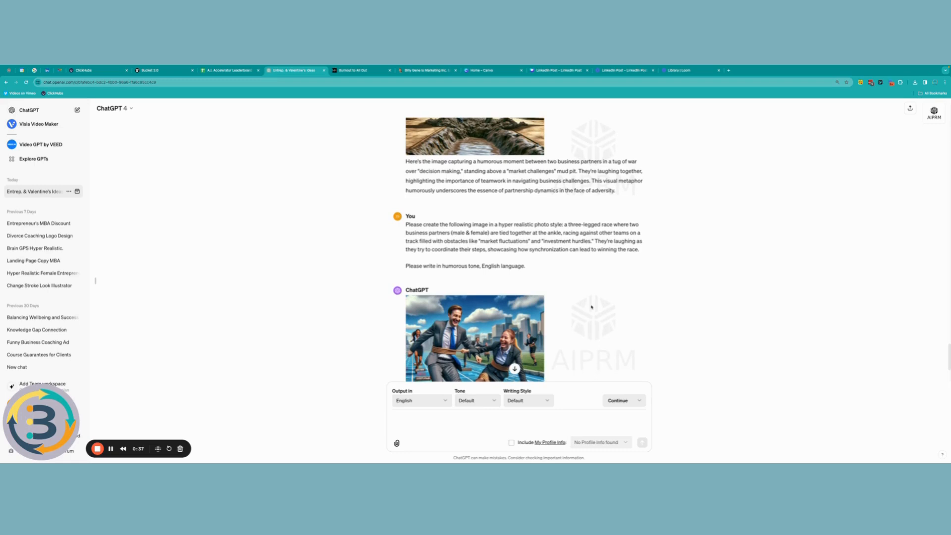
scroll(591, 307, down, 1)
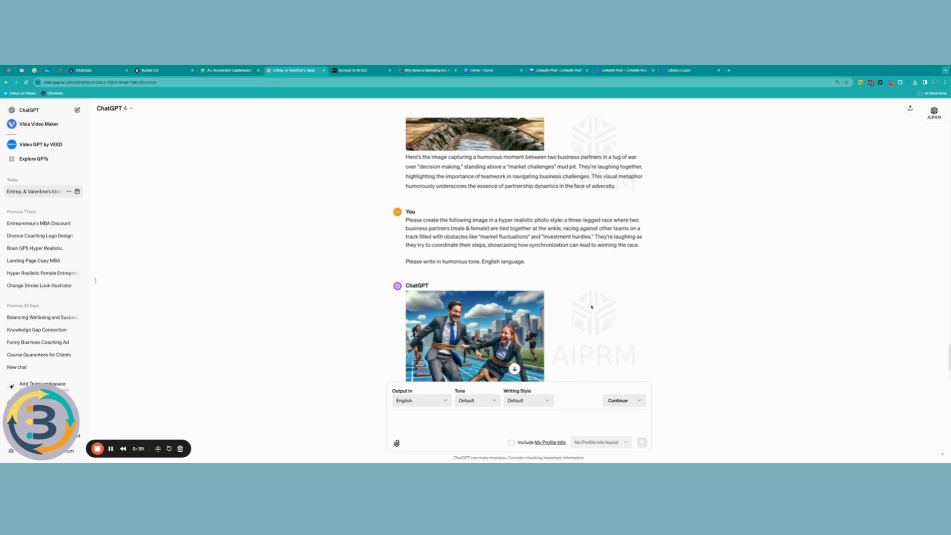
scroll(592, 306, down, 5)
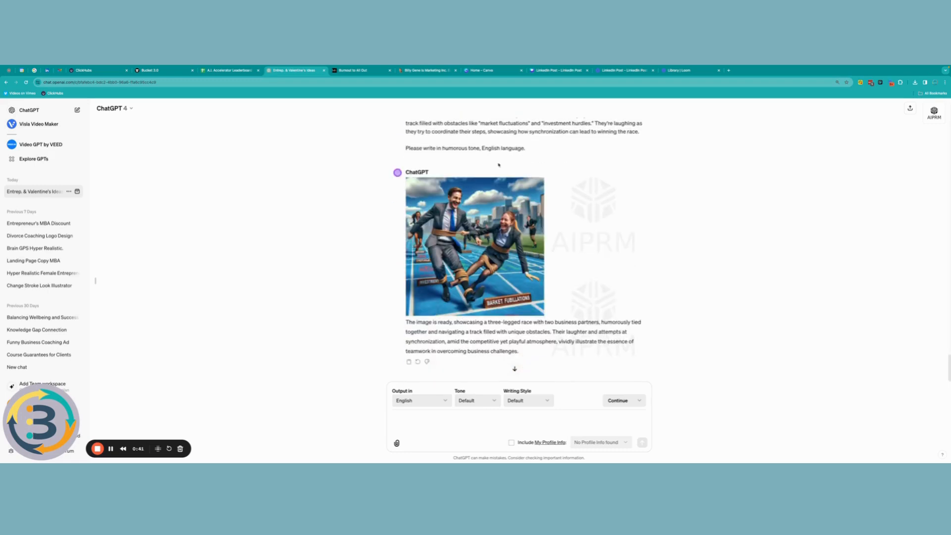
scroll(582, 162, up, 3)
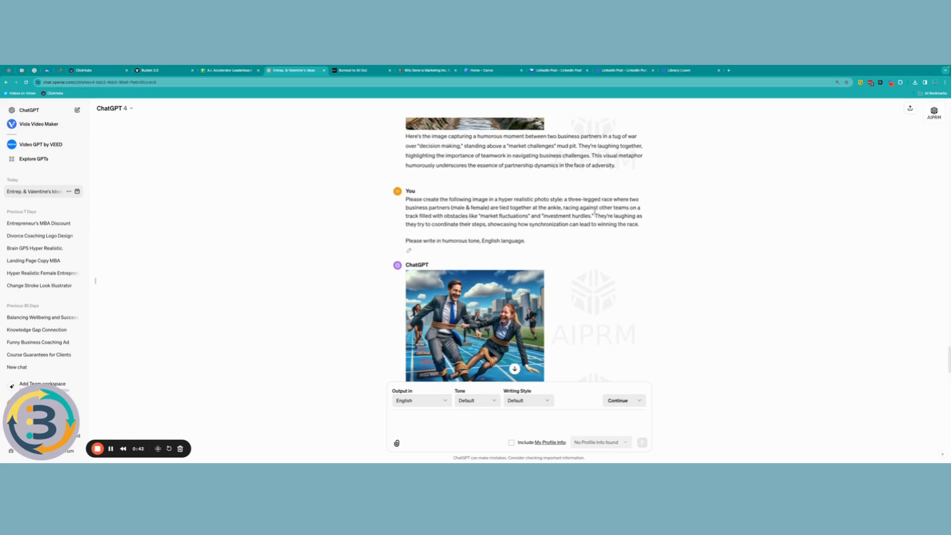
scroll(594, 212, up, 2)
scroll(594, 214, down, 3)
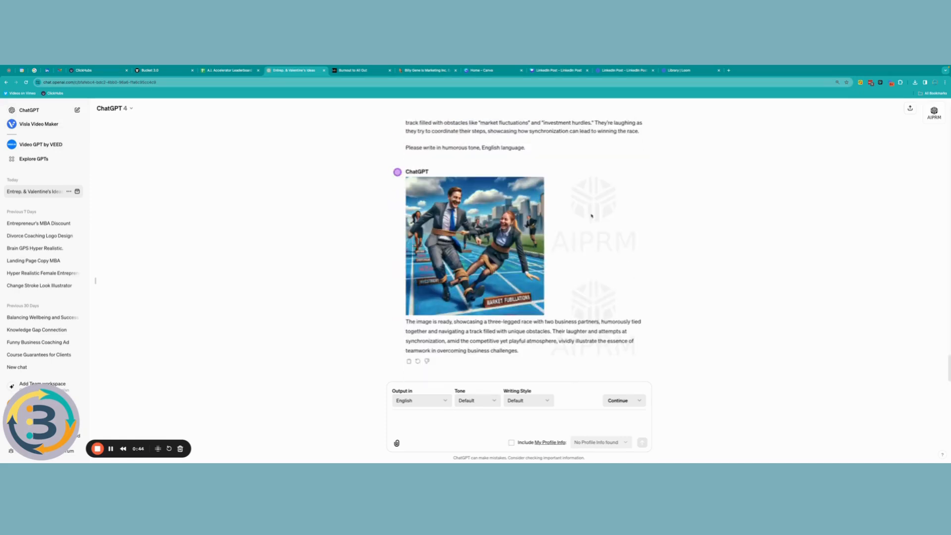
Ask ChatGPT: "Please try again showing more partnerships in the race".
click(400, 416)
text(Please try again showing more partnerships in th)
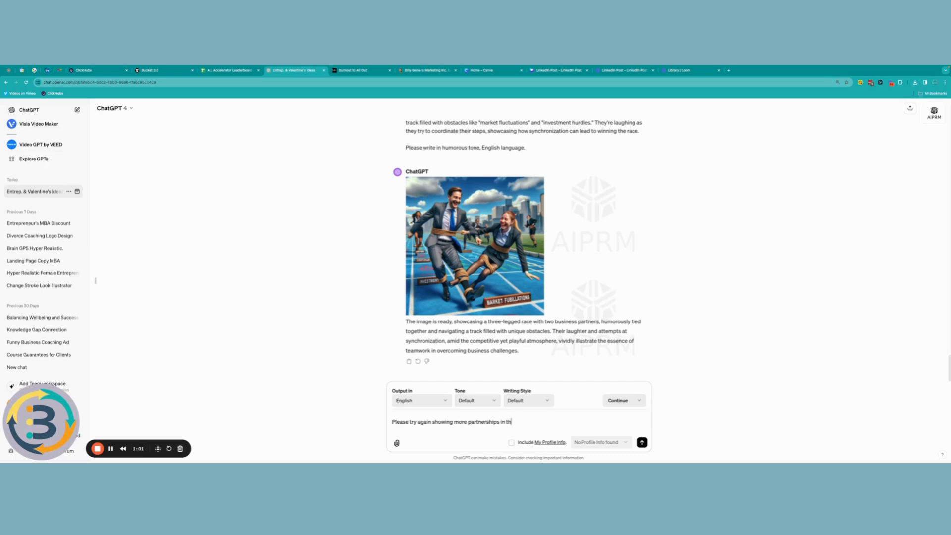
text(e race)
key(Return)
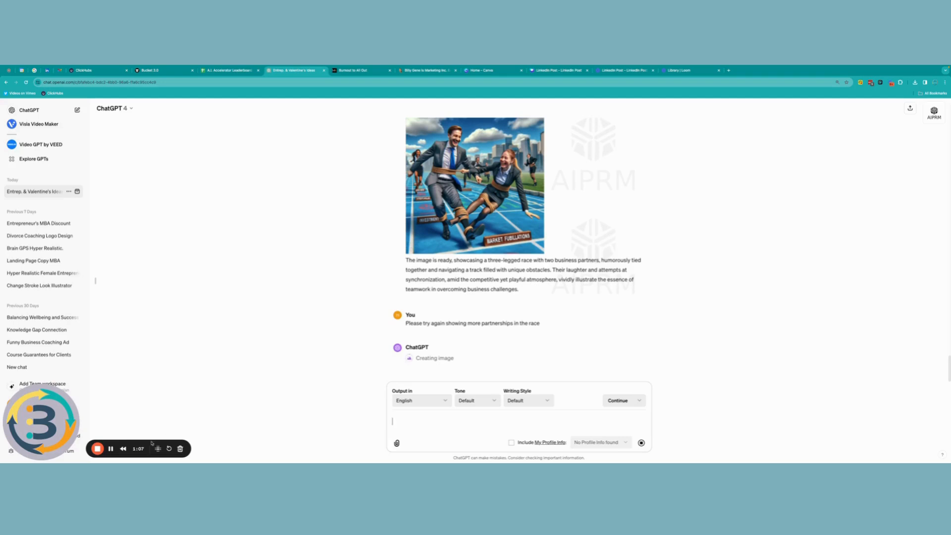
Compare the other generated three-legged race images in the conversation with the original two-partner picture.
scroll(608, 284, up, 1)
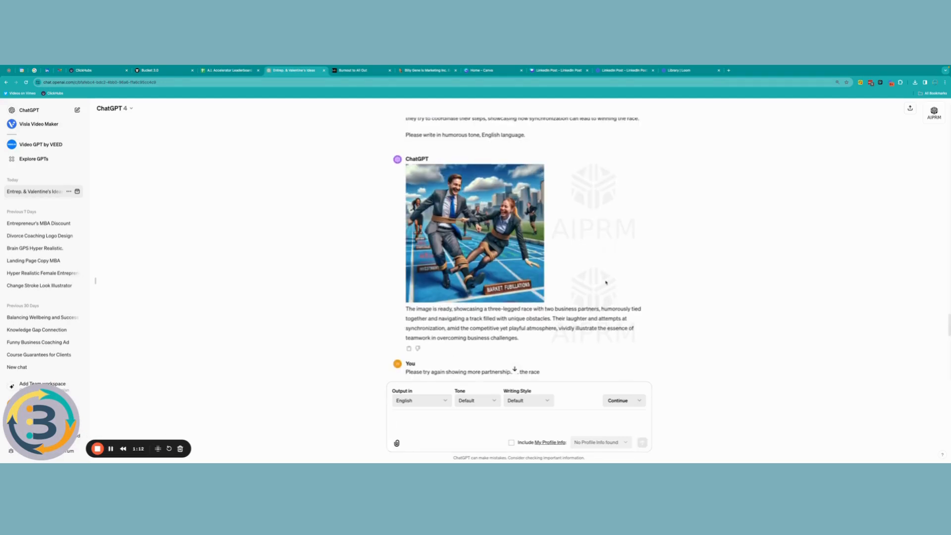
scroll(607, 282, down, 4)
scroll(606, 282, down, 5)
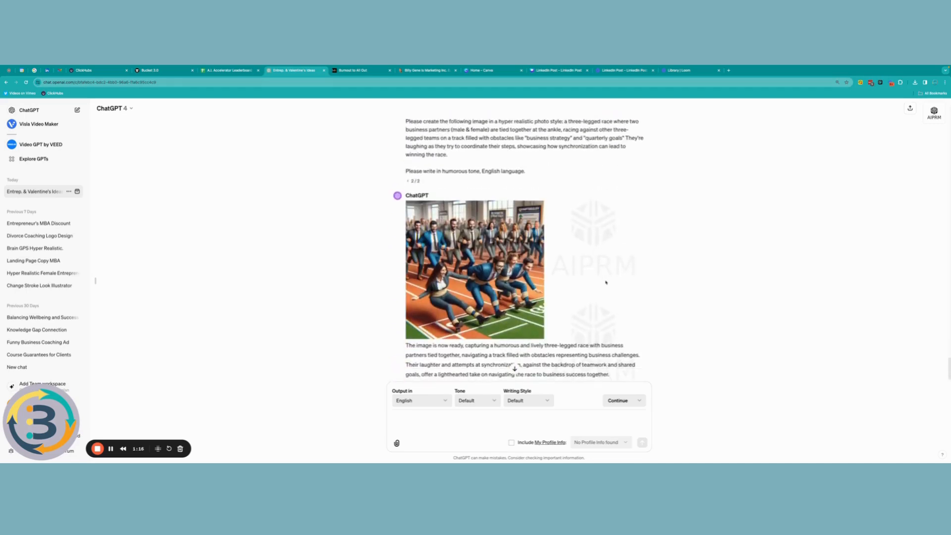
scroll(606, 282, down, 1)
scroll(606, 282, up, 5)
scroll(606, 282, down, 5)
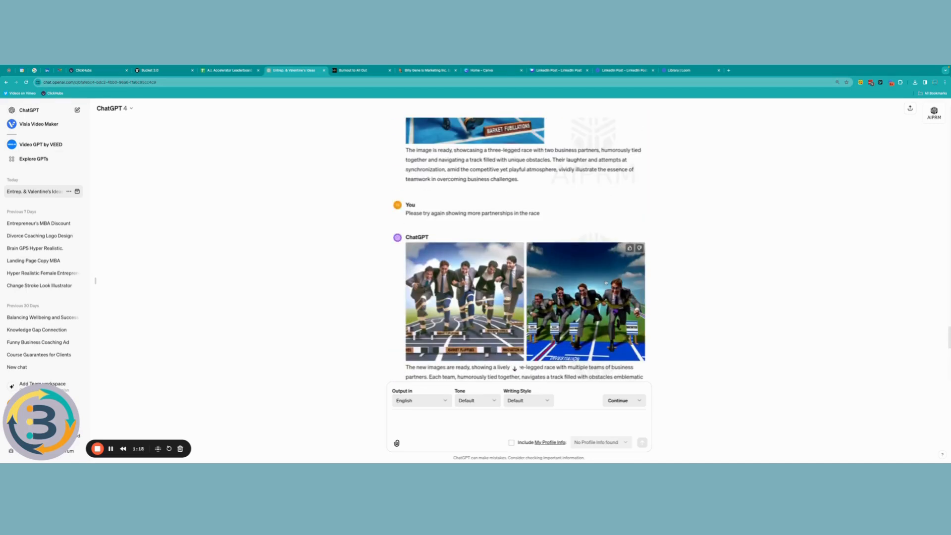
scroll(605, 282, down, 1)
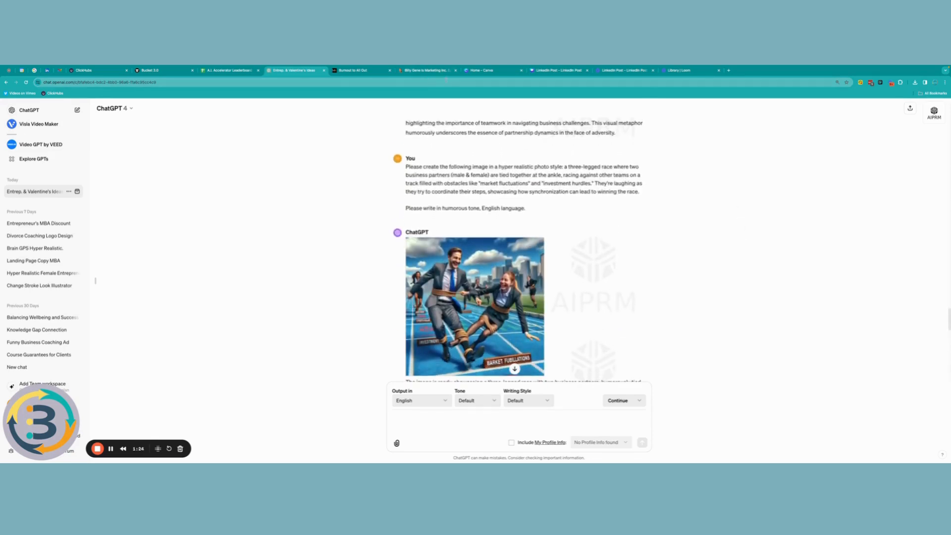
Switch to Canva, open the blank recent design and upload today's DALL·E image from the Downloads folder.
click(495, 71)
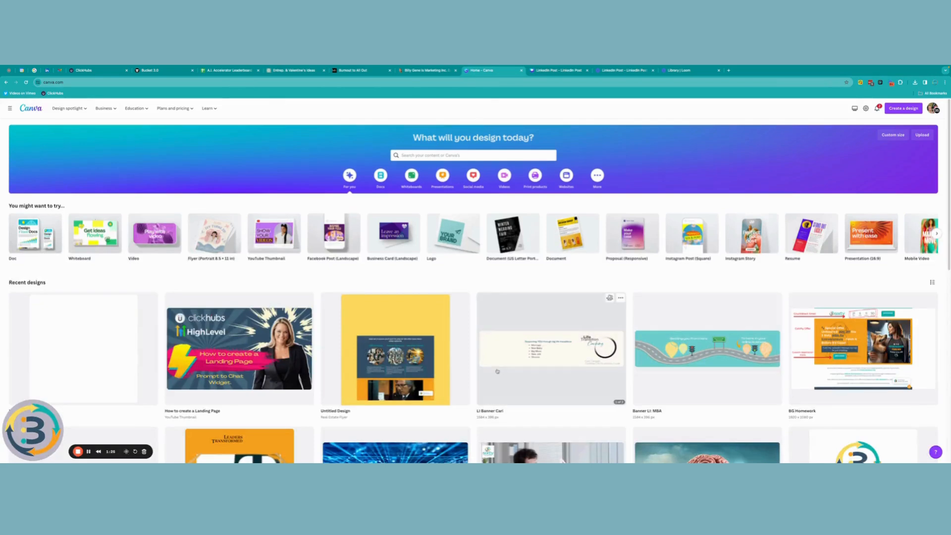
click(98, 374)
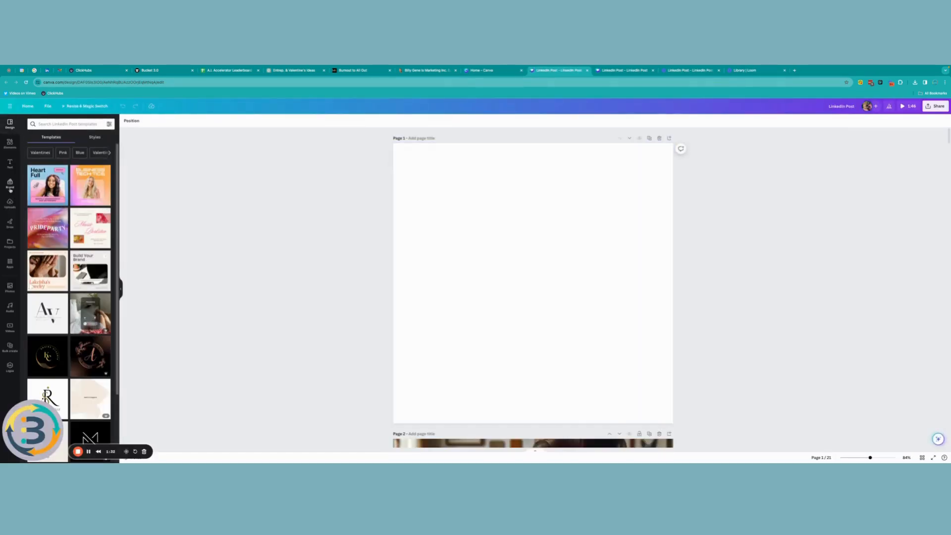
click(10, 204)
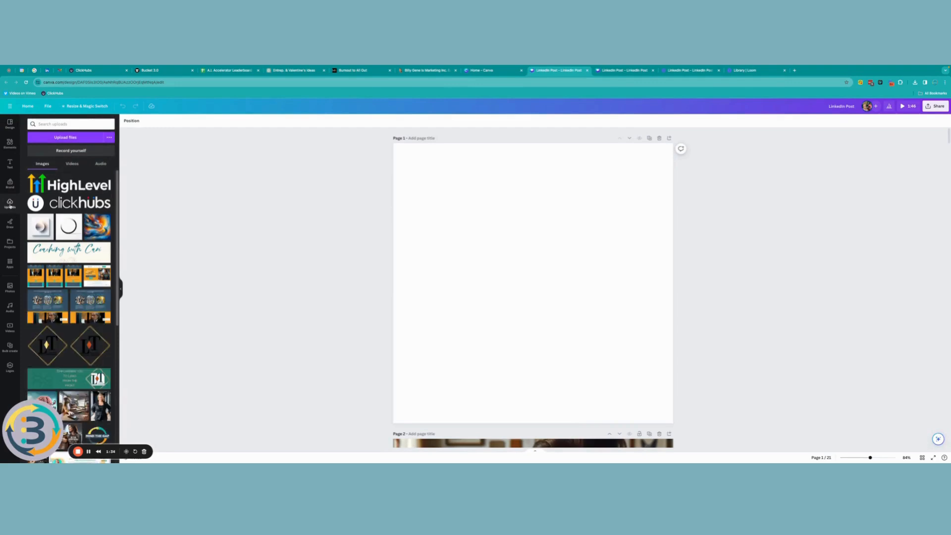
click(69, 139)
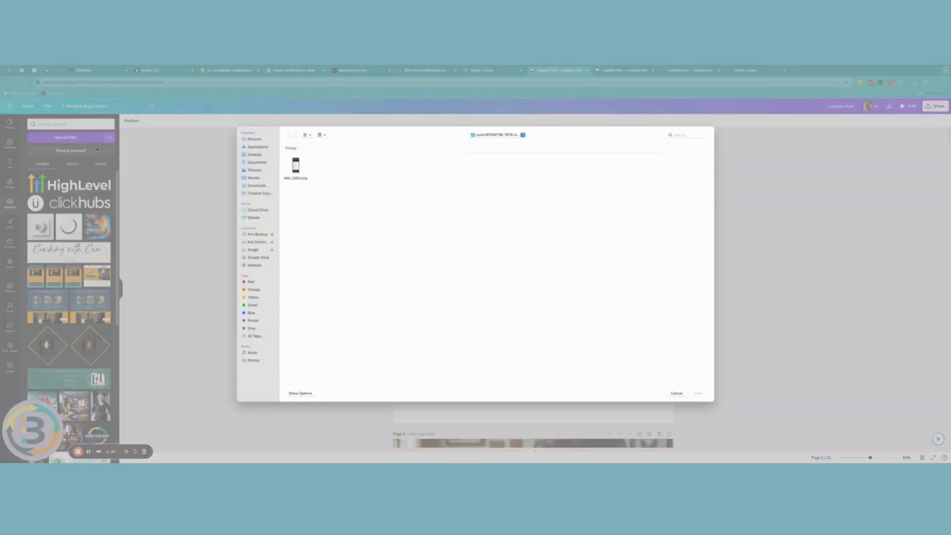
click(257, 163)
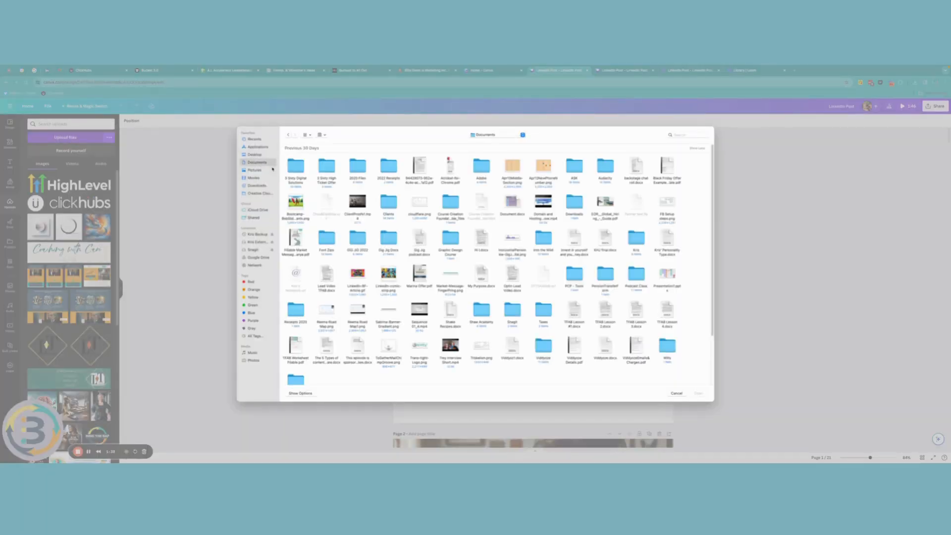
click(253, 185)
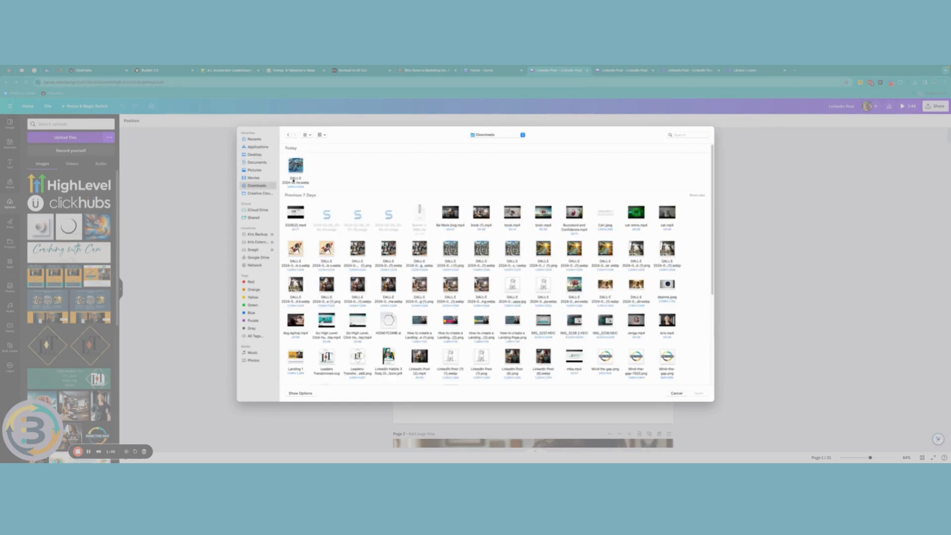
double_click(295, 166)
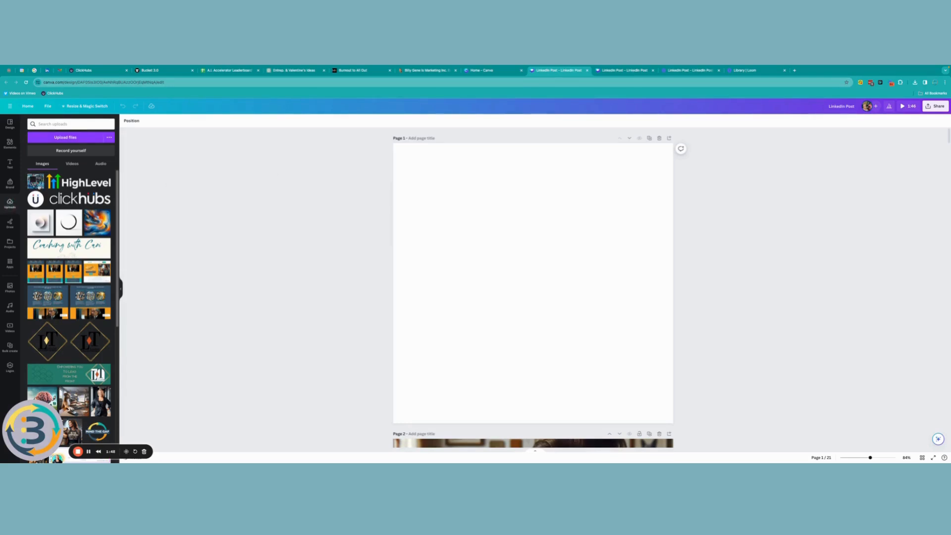
Place the uploaded race image on page 1 and size it to leave a blank margin on all sides.
click(36, 182)
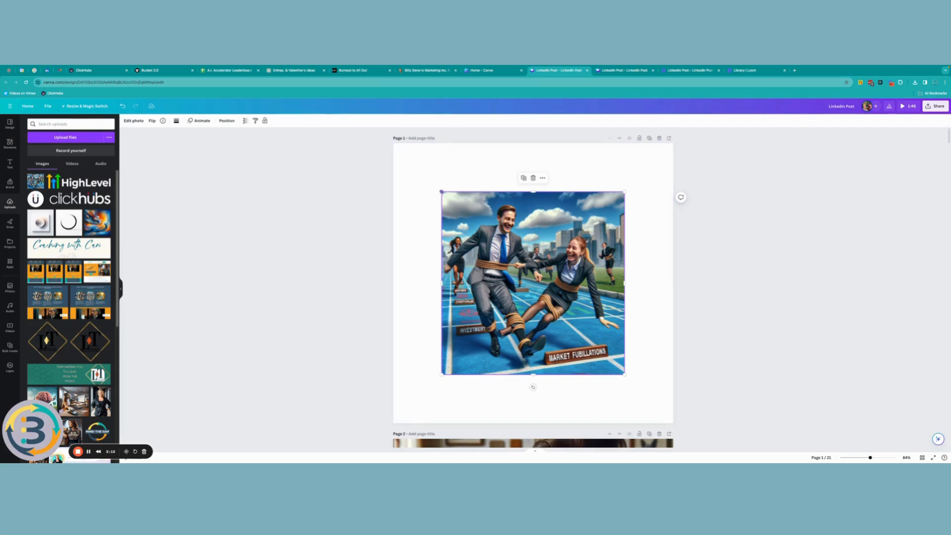
drag(439, 190, 382, 154)
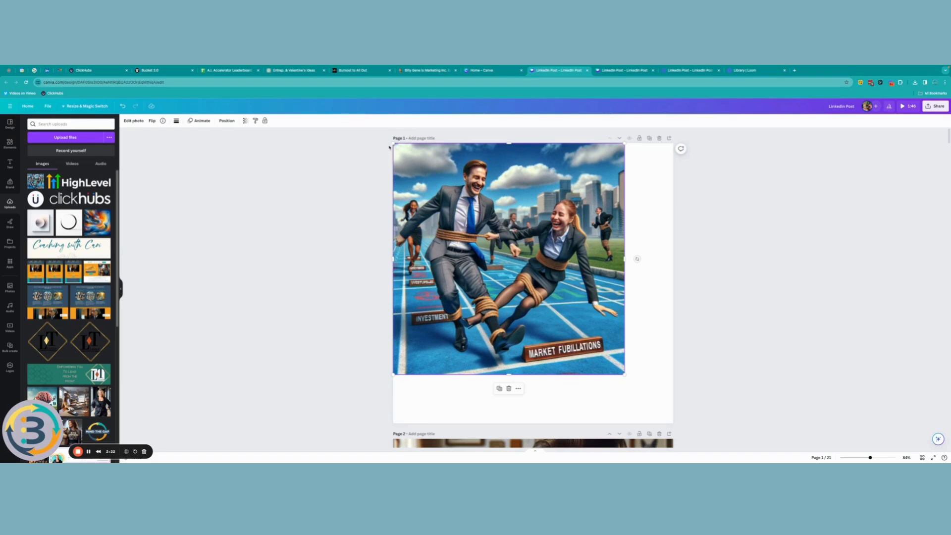
drag(393, 144, 439, 190)
click(414, 223)
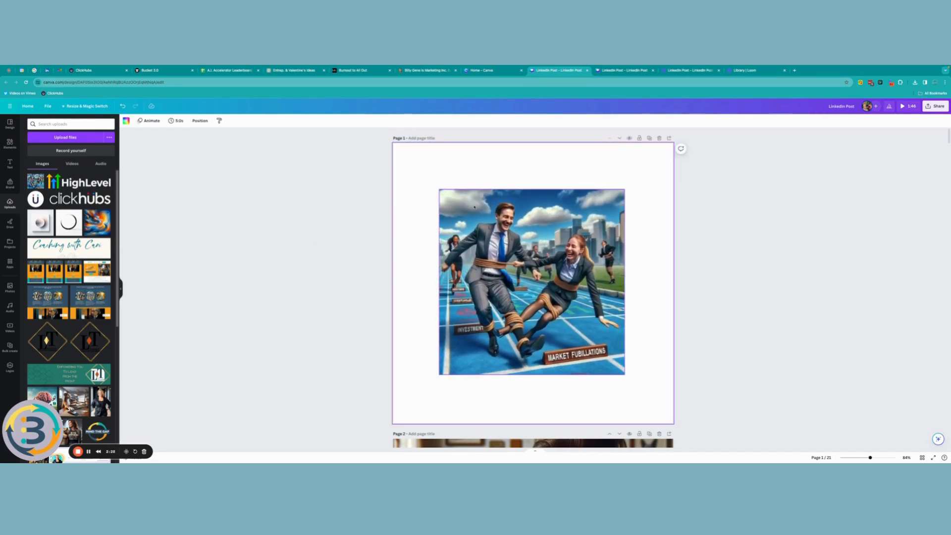
Extend the race image to fill the page using Magic Expand with the Whole Page size.
click(476, 232)
click(134, 120)
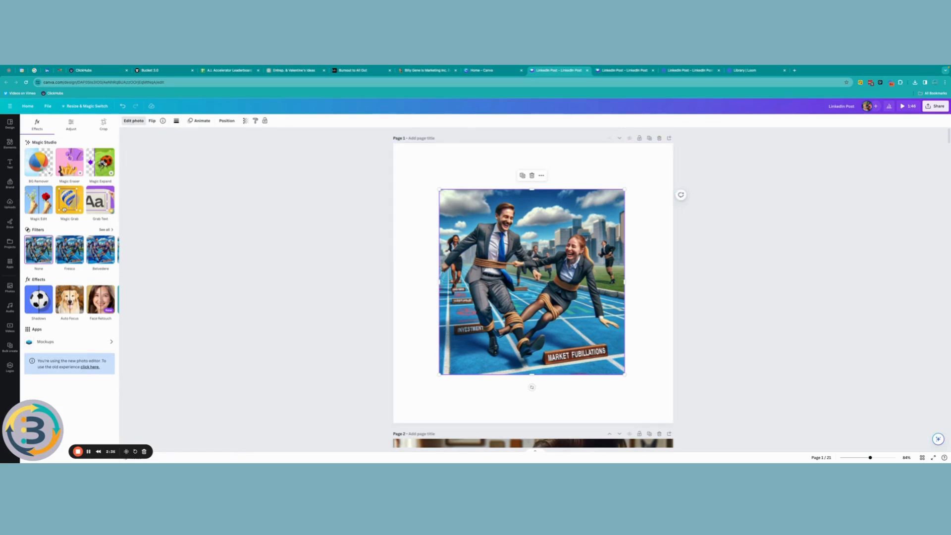
click(102, 166)
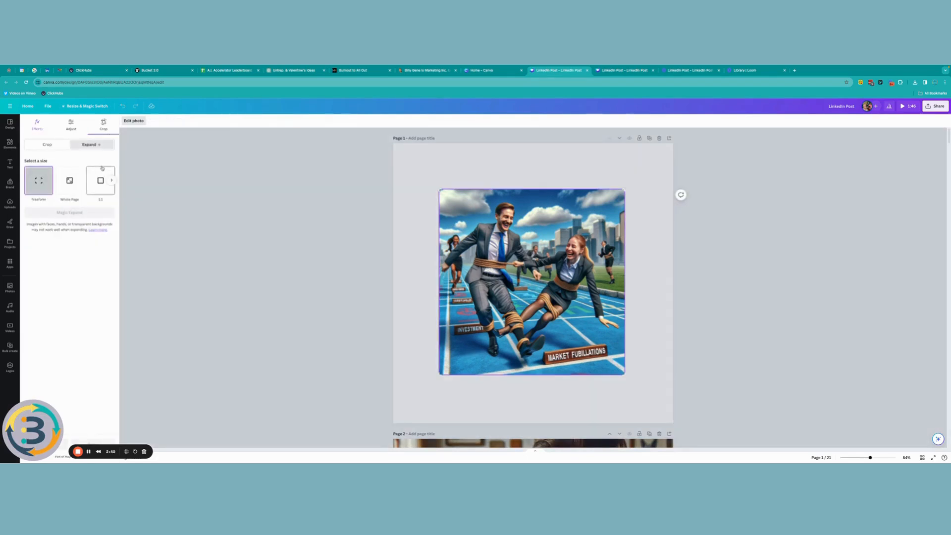
click(69, 182)
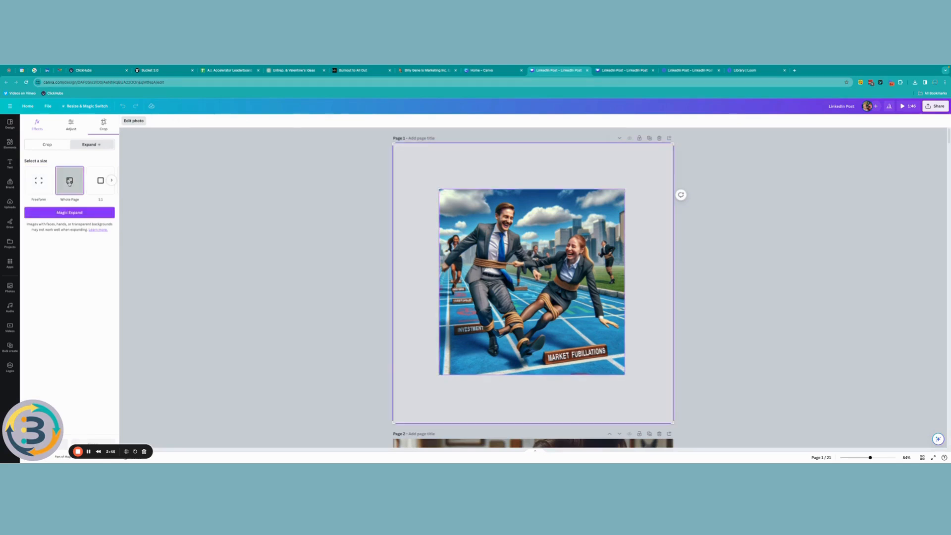
click(68, 215)
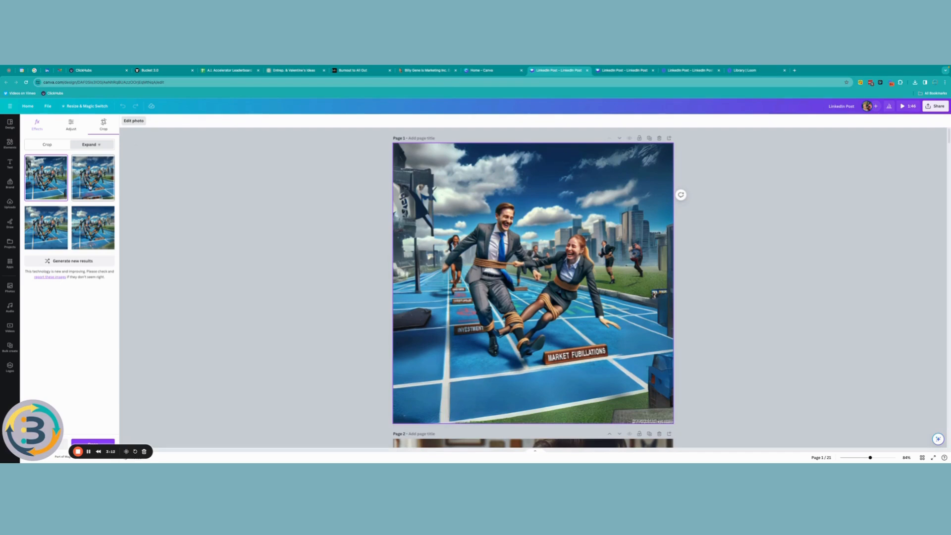
Compare the four Magic Expand results and keep the third one, with the open track in the foreground.
click(93, 181)
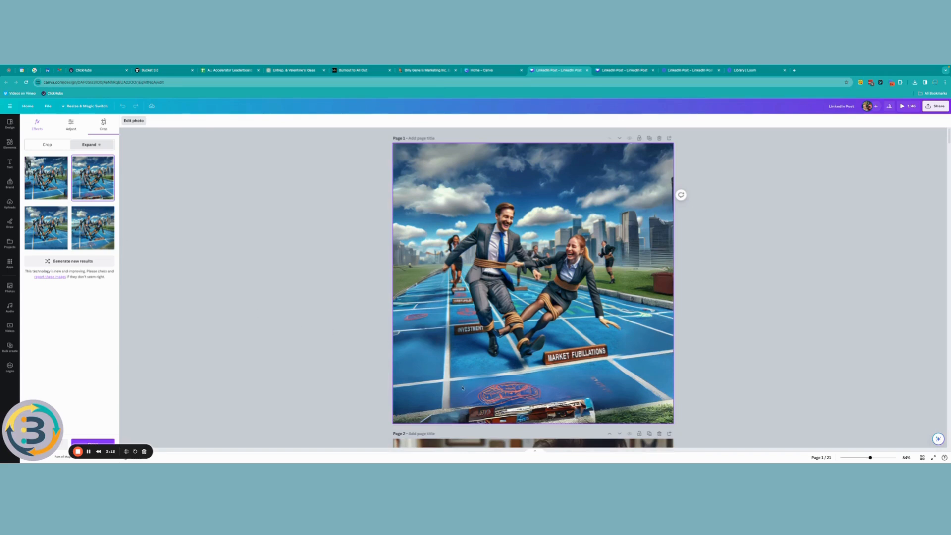
click(47, 230)
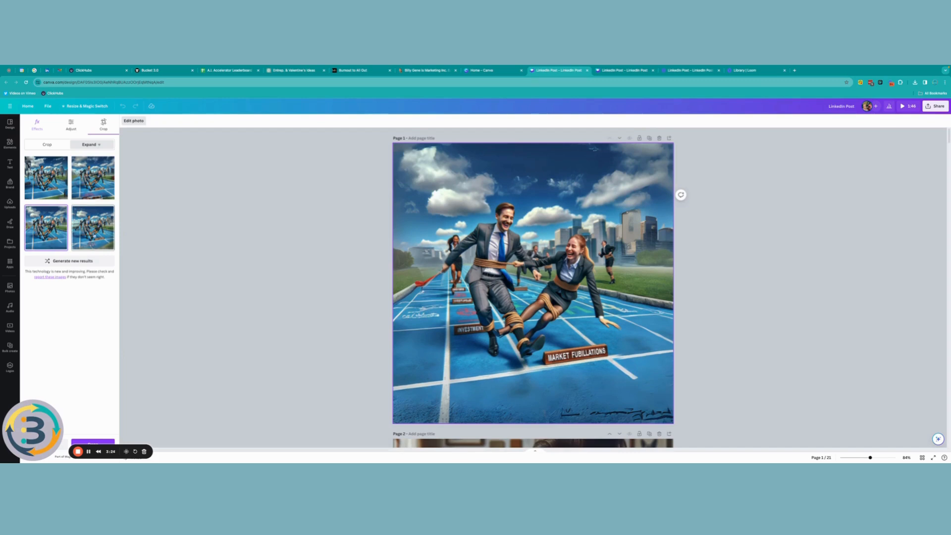
click(92, 243)
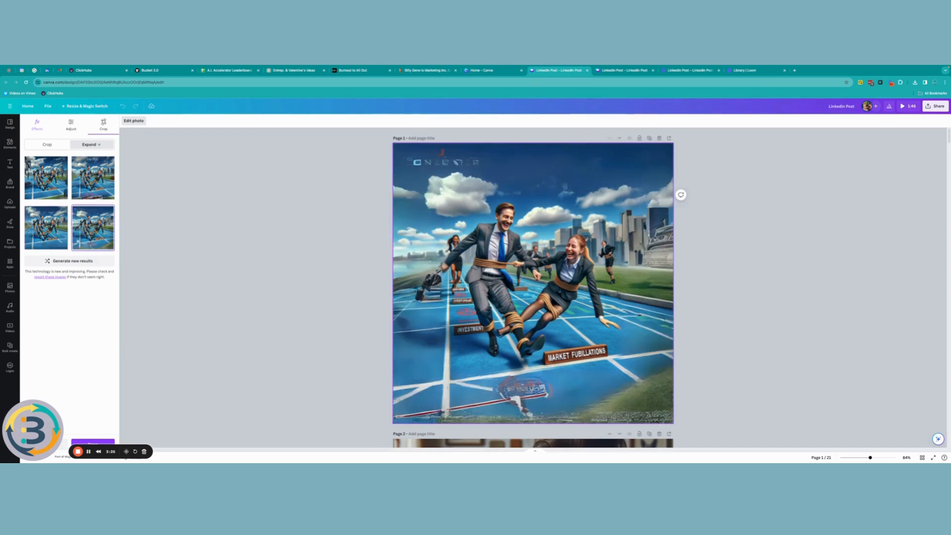
click(41, 240)
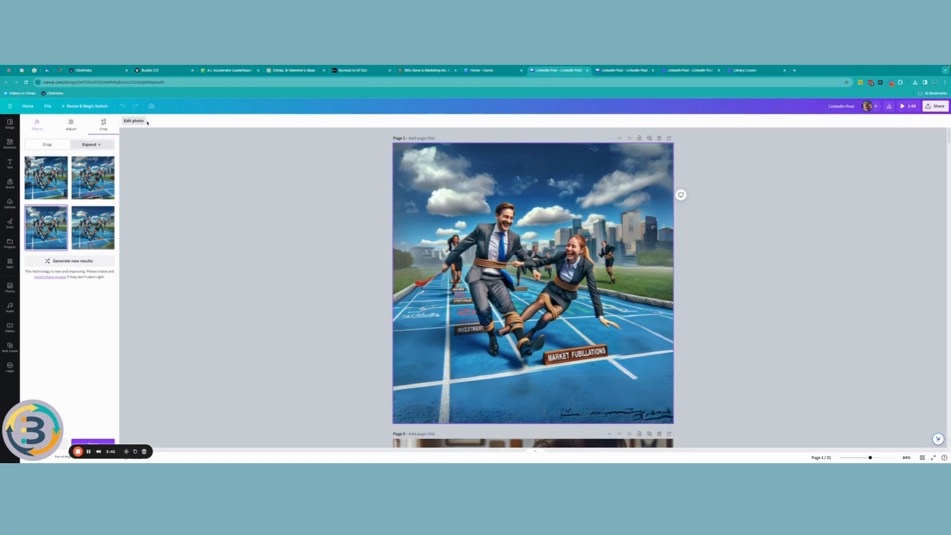
click(197, 161)
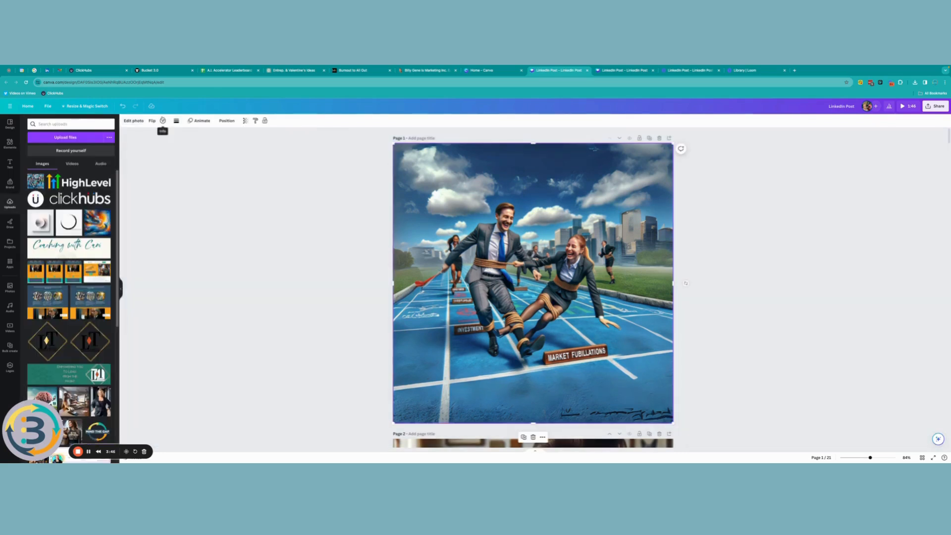
Undo the Magic Expand result and enlarge the original race image to cover all of page 1.
click(122, 106)
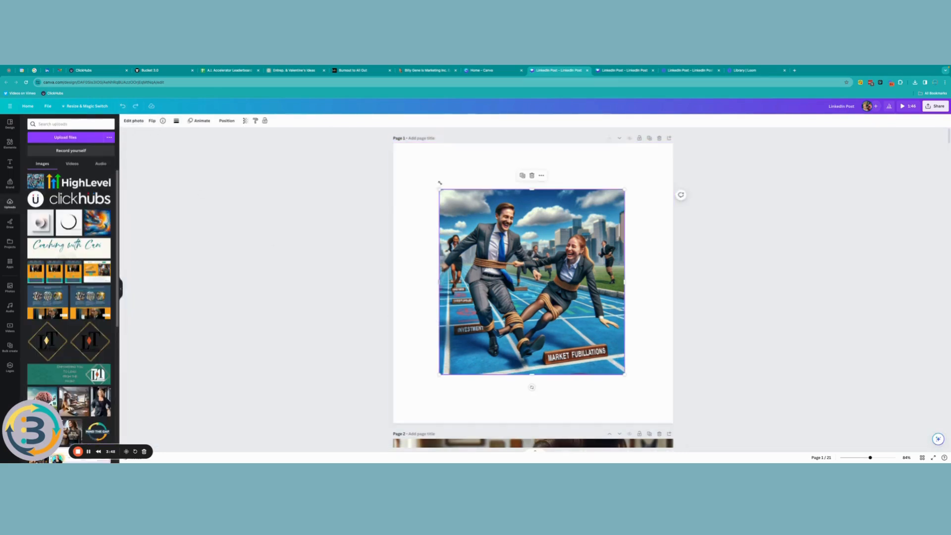
drag(440, 189, 392, 144)
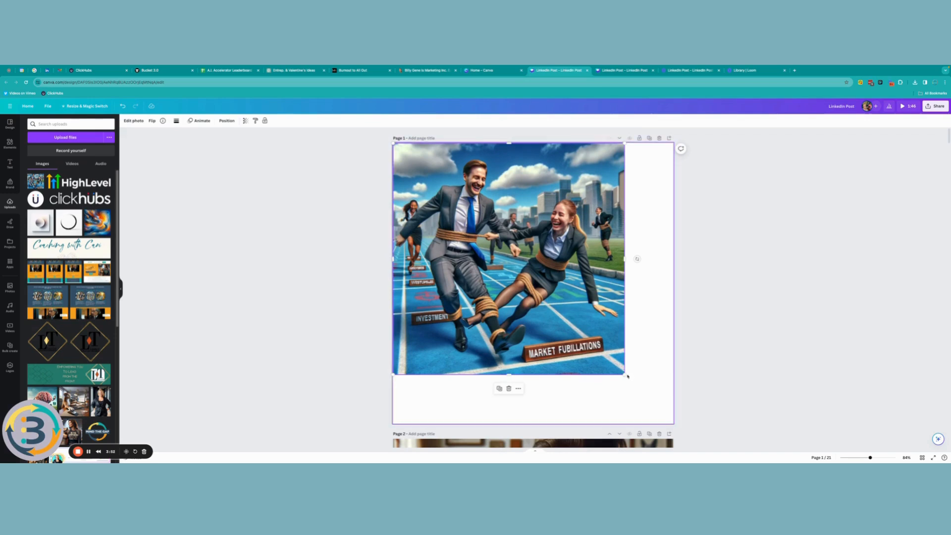
drag(623, 374, 672, 424)
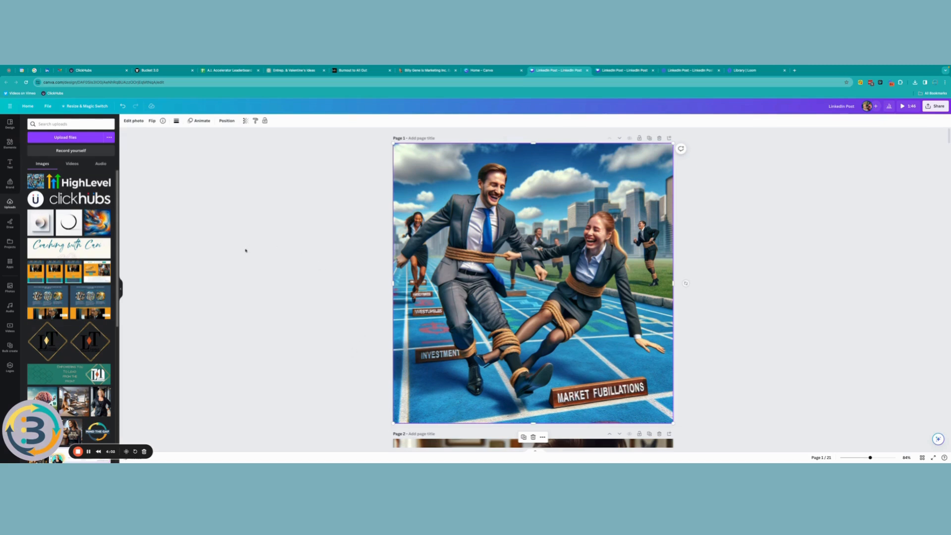
Use Magic Eraser with a reduced brush to remove the "MARKET FUBILLATIONS" lettering from the front hurdle.
click(133, 121)
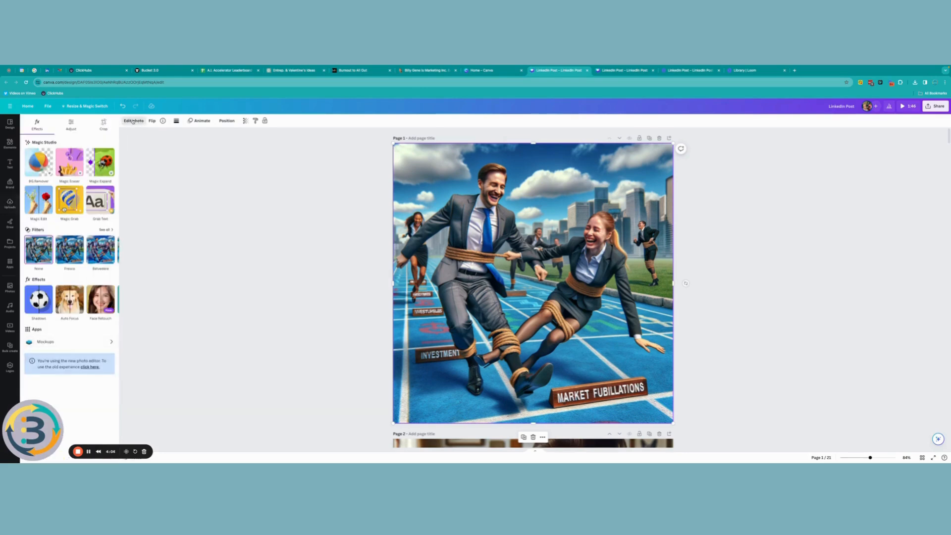
click(71, 164)
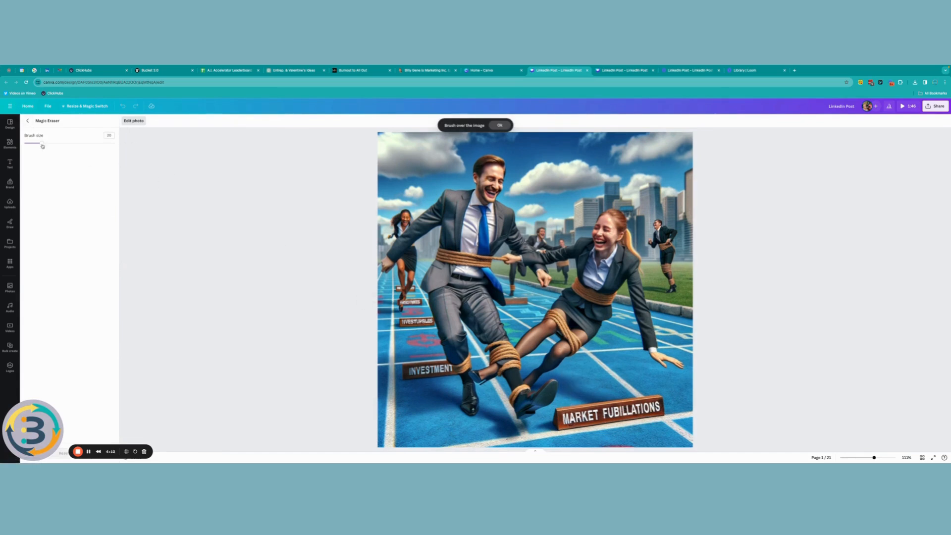
drag(41, 143, 37, 147)
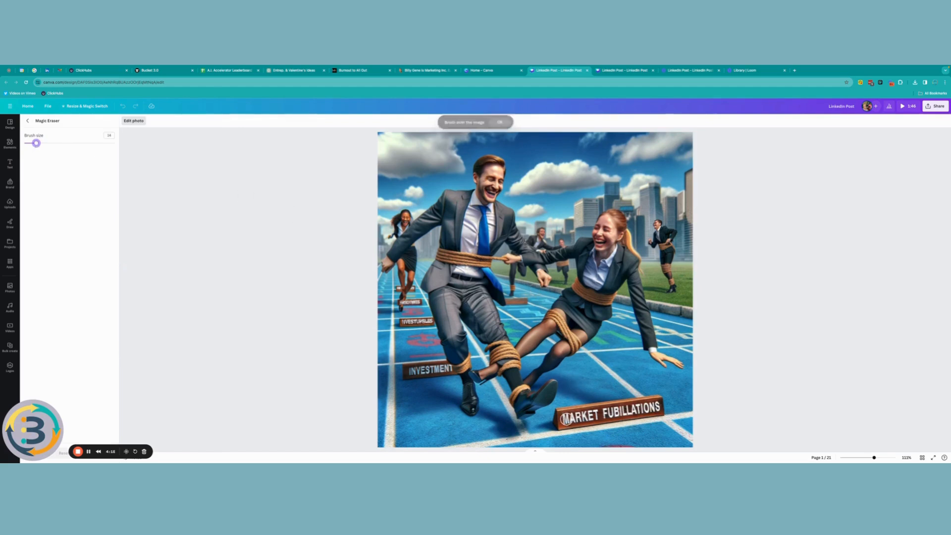
mouse_move(566, 419)
mouse_down()
mouse_move(656, 407)
mouse_move(581, 414)
mouse_up()
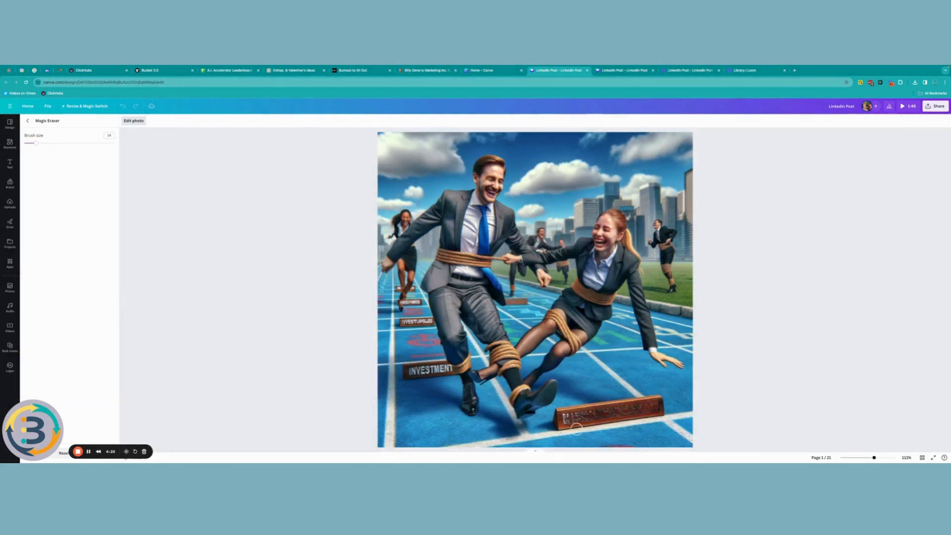
mouse_move(566, 420)
mouse_down()
mouse_move(655, 406)
mouse_move(583, 415)
mouse_up()
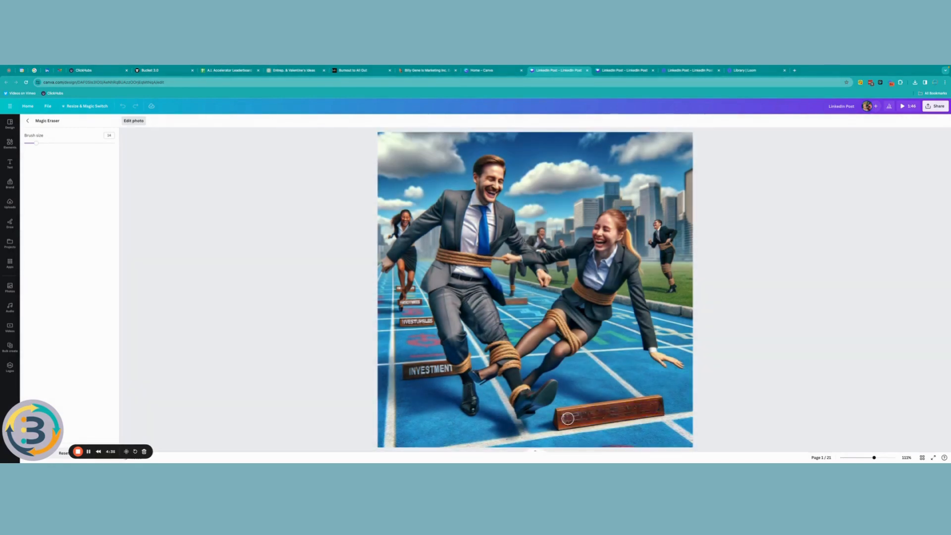
mouse_move(564, 419)
mouse_down()
mouse_move(656, 408)
mouse_move(565, 420)
mouse_move(593, 419)
mouse_up()
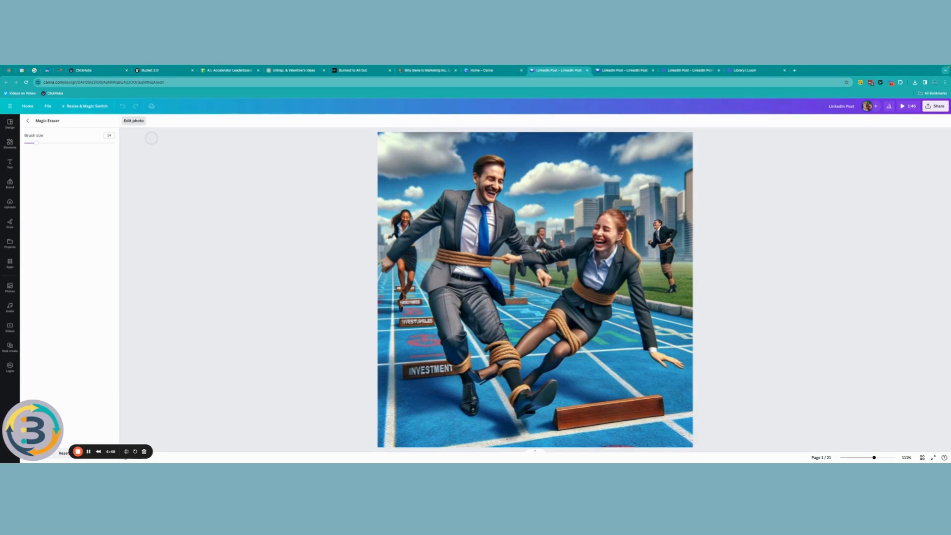
Erase the "INVESTMENT" and other lettering from the hurdles beside the man using a smaller Magic Eraser brush, and leave the eraser.
drag(36, 143, 32, 143)
click(89, 451)
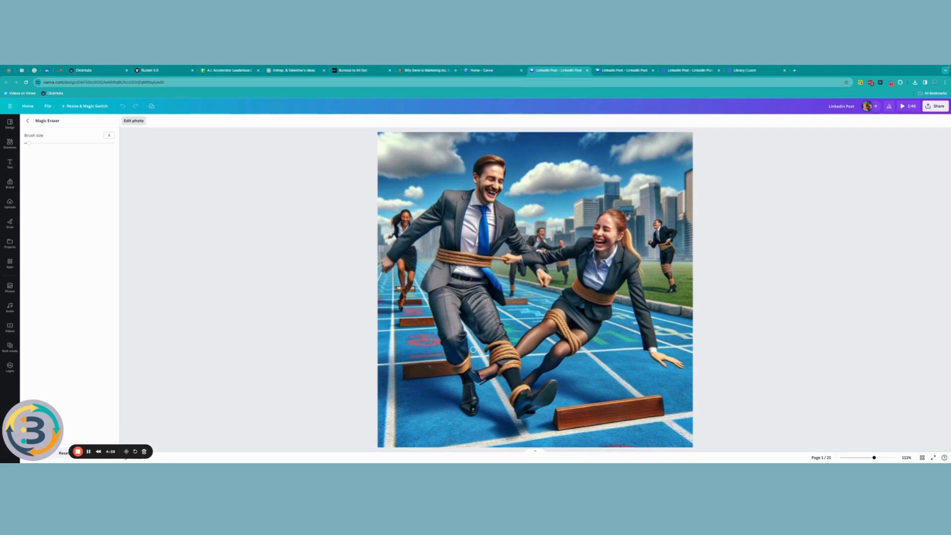
drag(433, 368, 427, 368)
drag(432, 367, 422, 368)
click(28, 121)
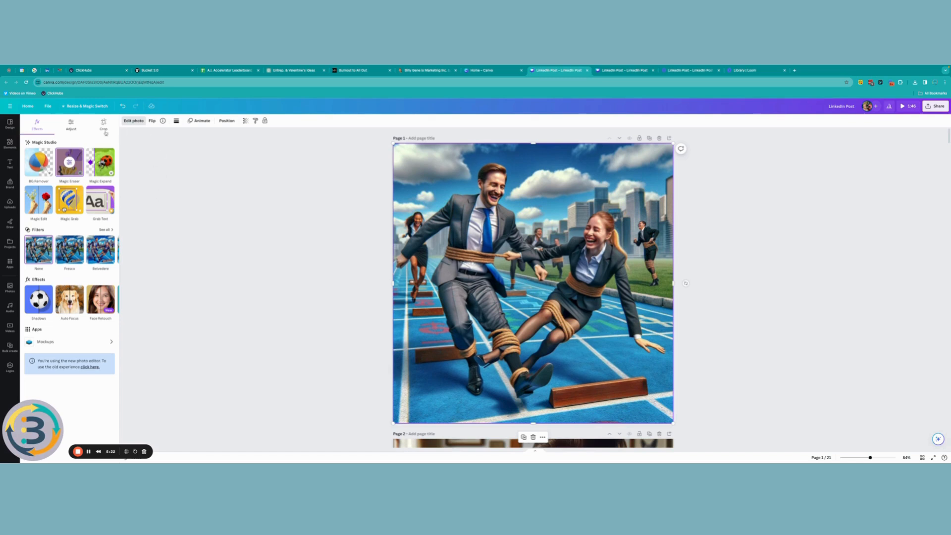
Add a heading reading "Quarterly Planning" over the blank front hurdle.
click(12, 164)
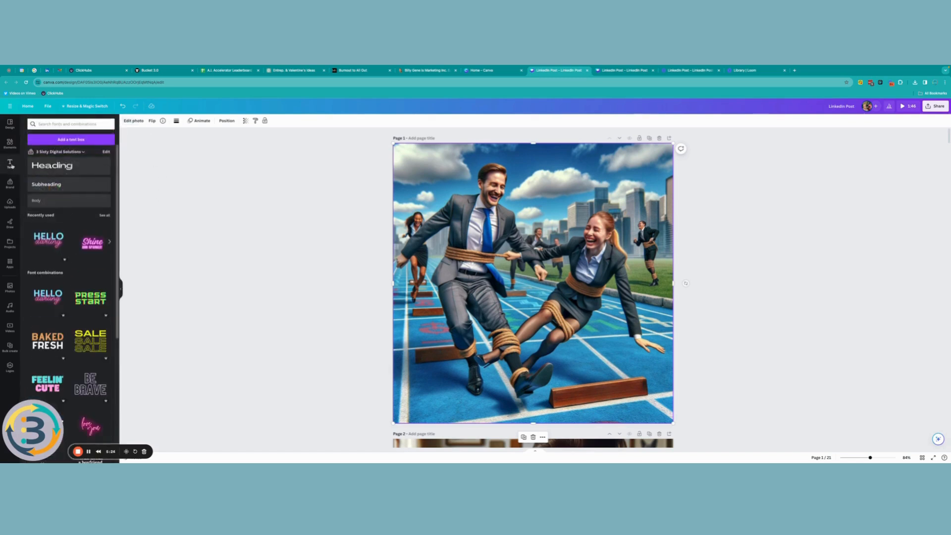
drag(59, 165, 606, 392)
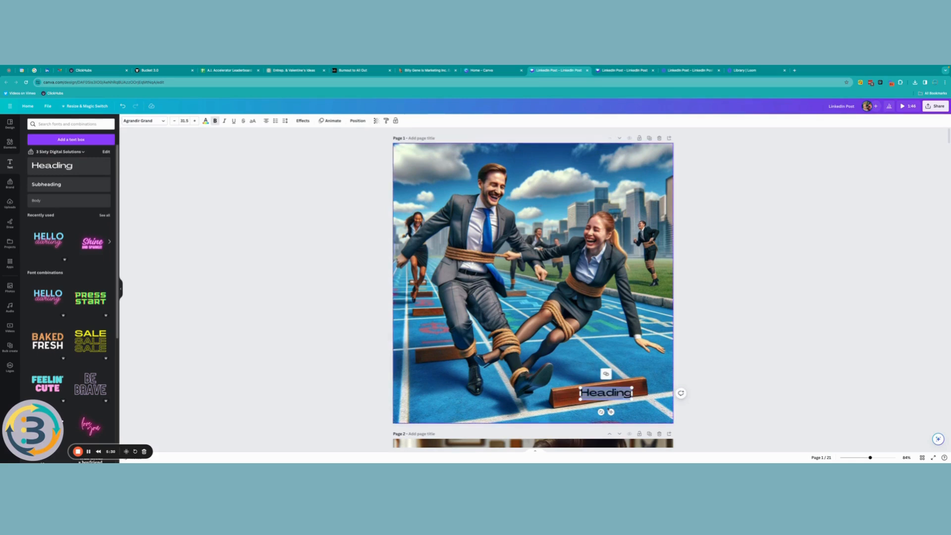
text(Qua)
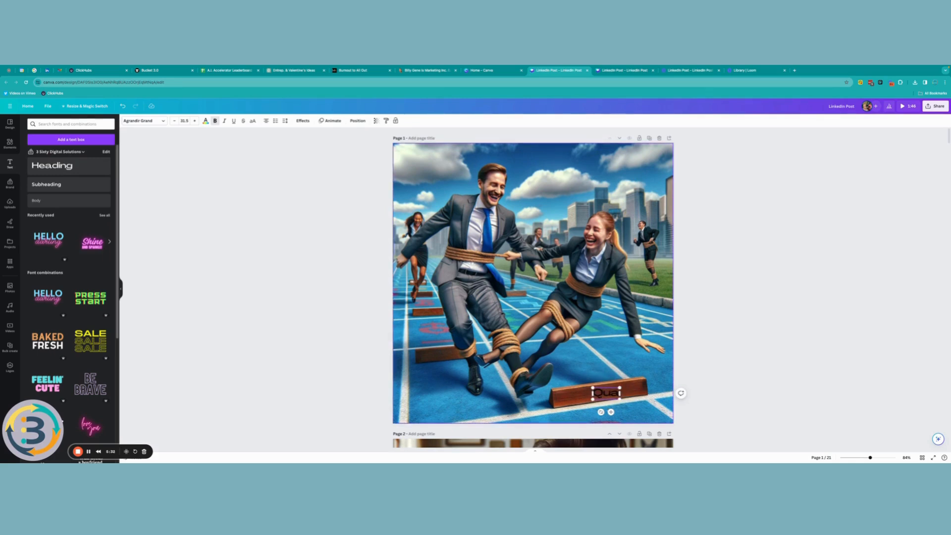
text(rtley)
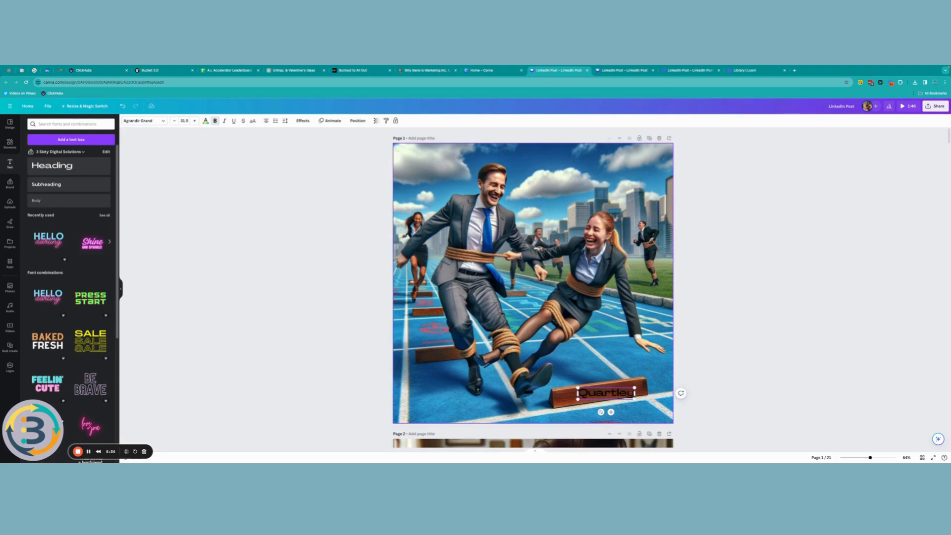
key(BackSpace)
key(BackSpace)
text(y Pla)
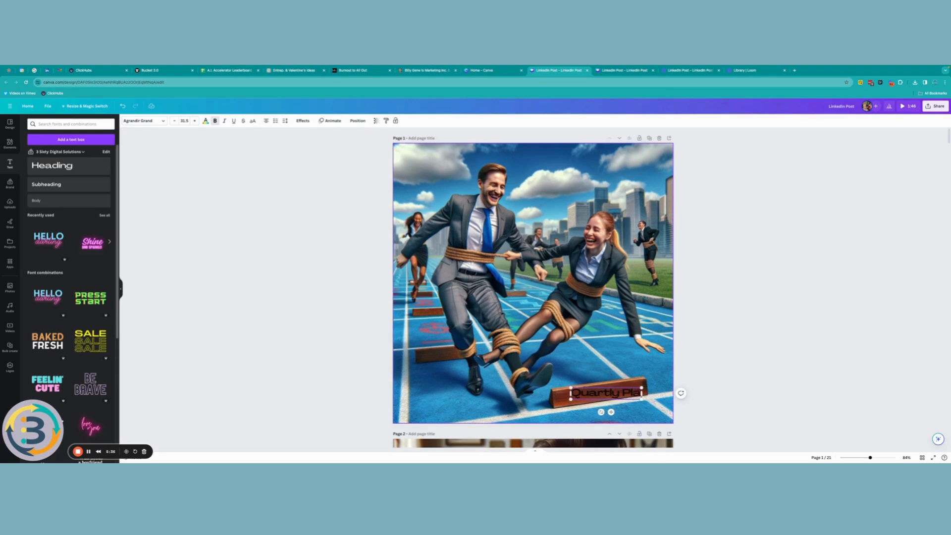
text(nning)
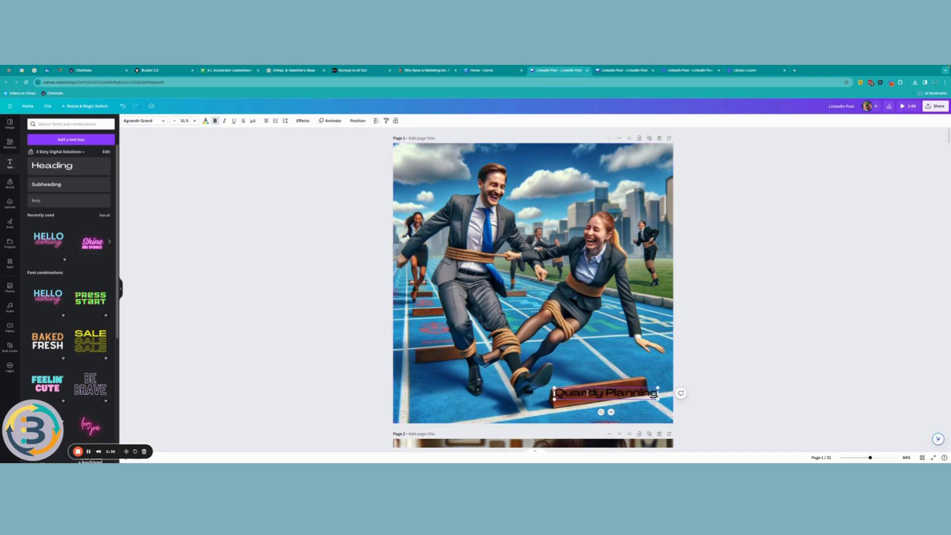
text(e)
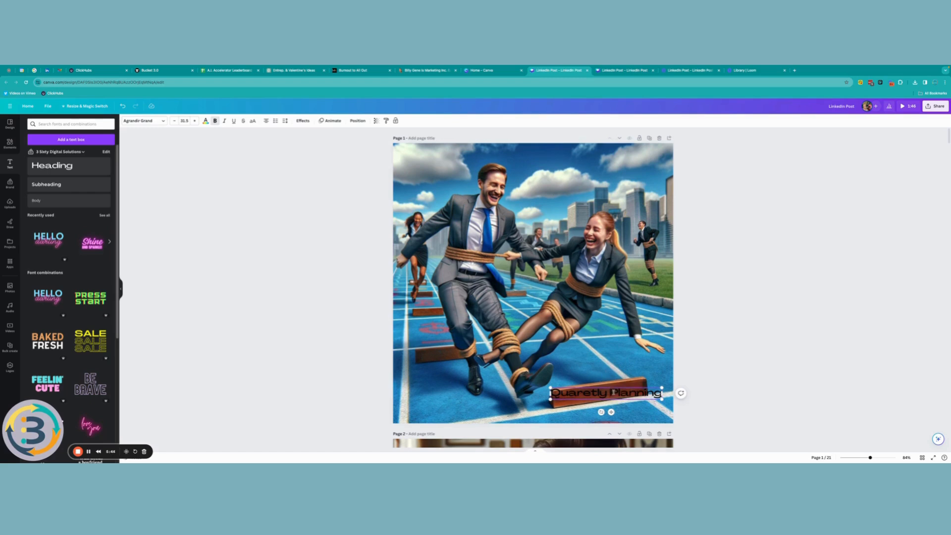
triple_click(613, 393)
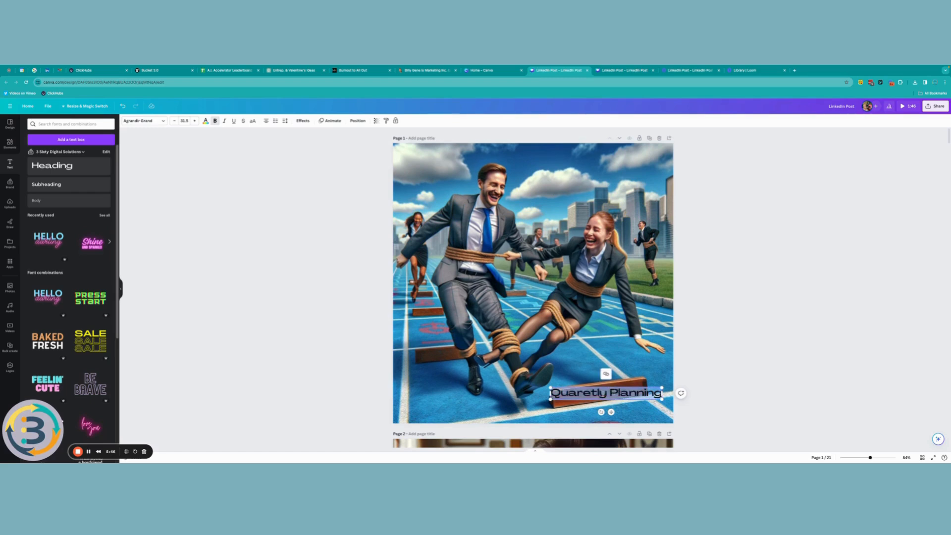
text(Quarter)
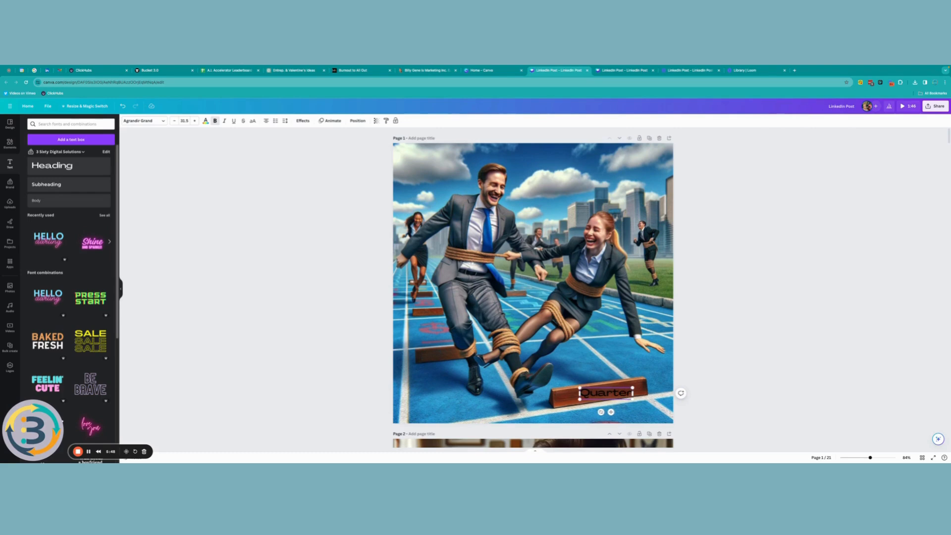
text(ly Plan)
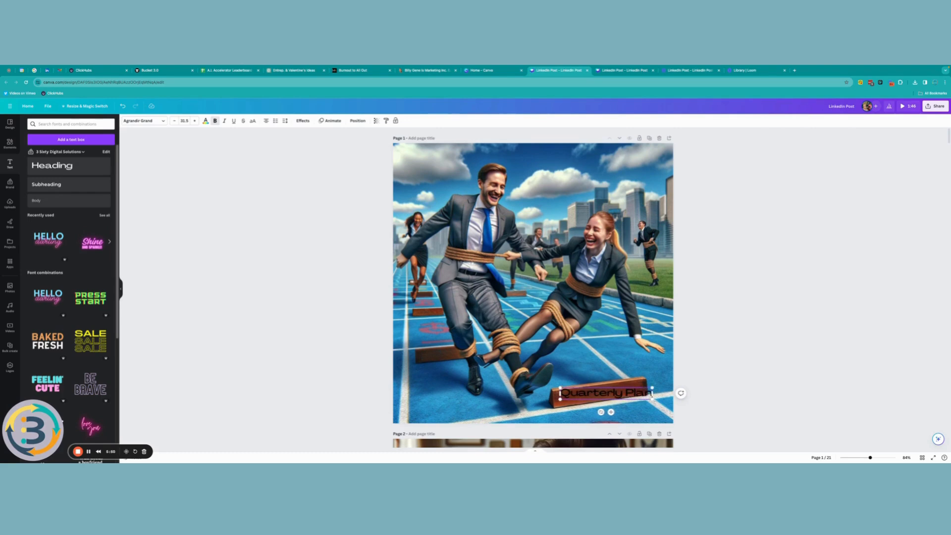
text(ning)
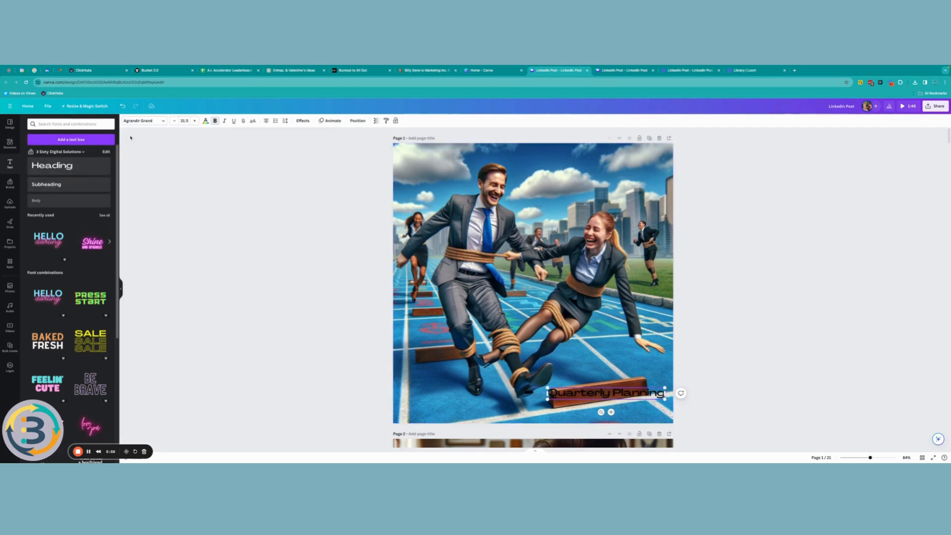
Set the "Quarterly Planning" heading's font to Montserrat and rotate it to follow the front hurdle's slant.
click(164, 122)
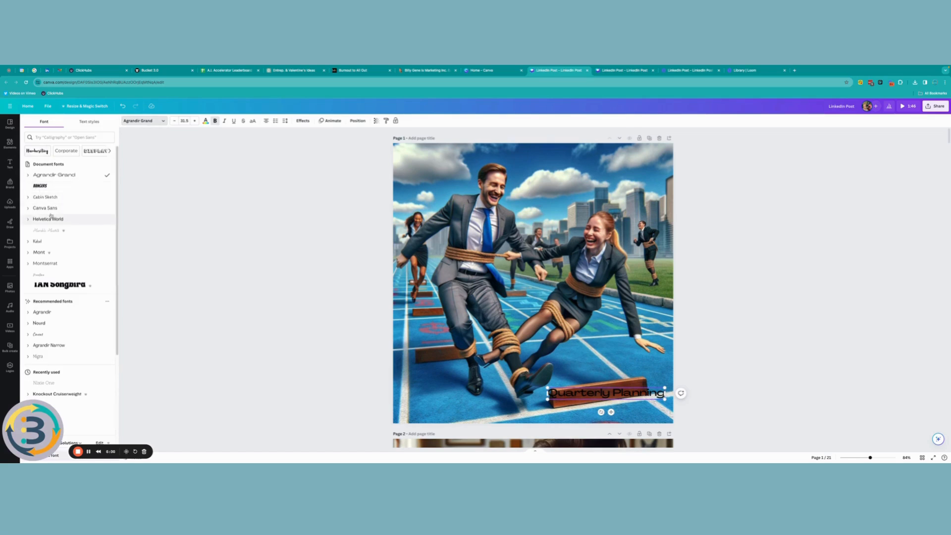
click(47, 264)
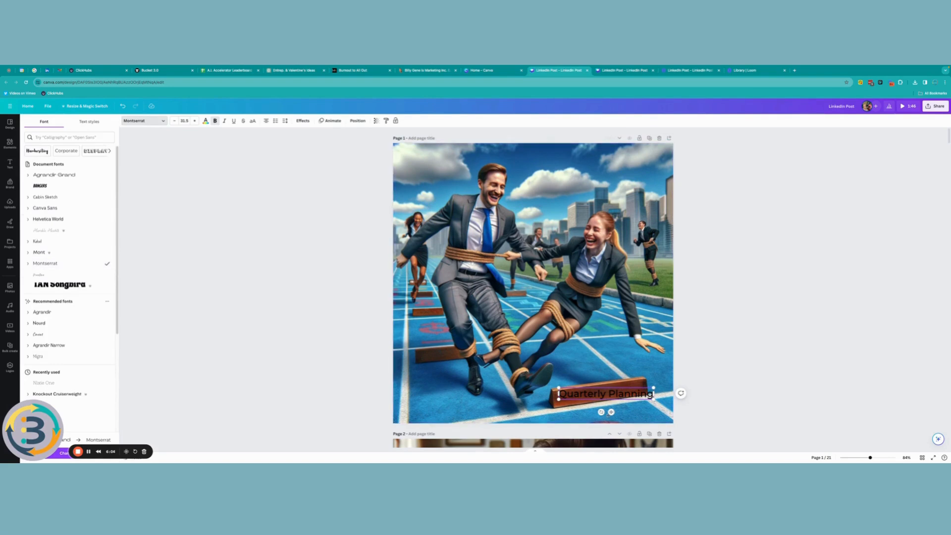
drag(611, 412, 610, 414)
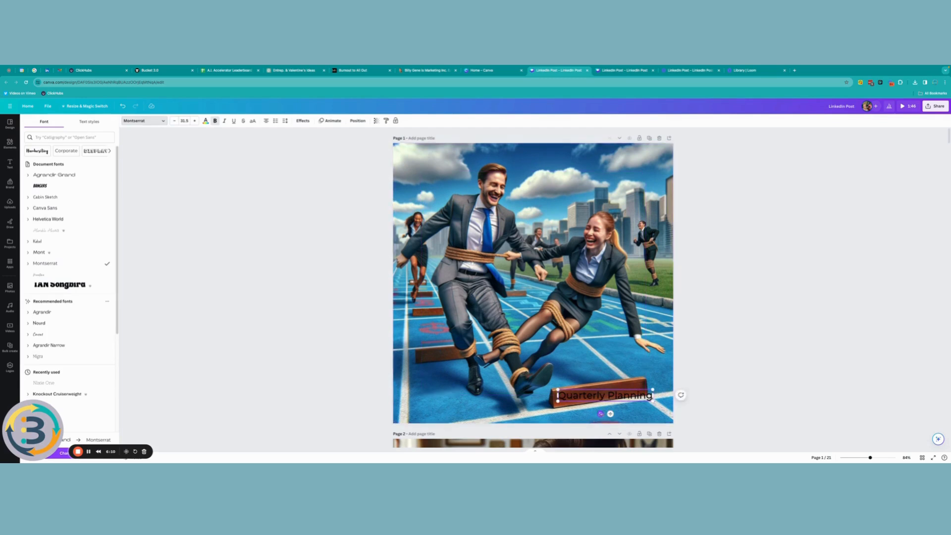
drag(601, 414, 604, 415)
click(612, 416)
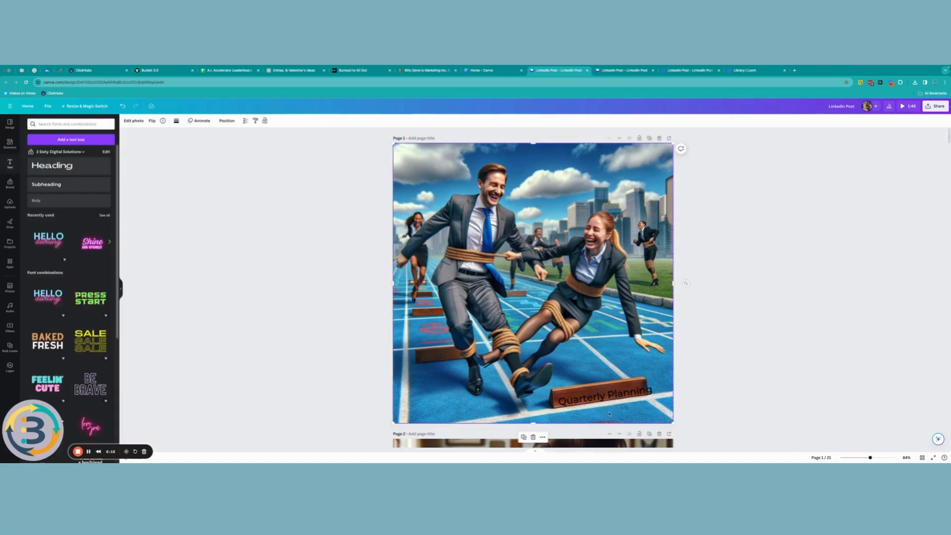
Shrink the heading to about size 29.4 and position it within the front hurdle's wooden face.
click(611, 400)
drag(612, 413, 644, 391)
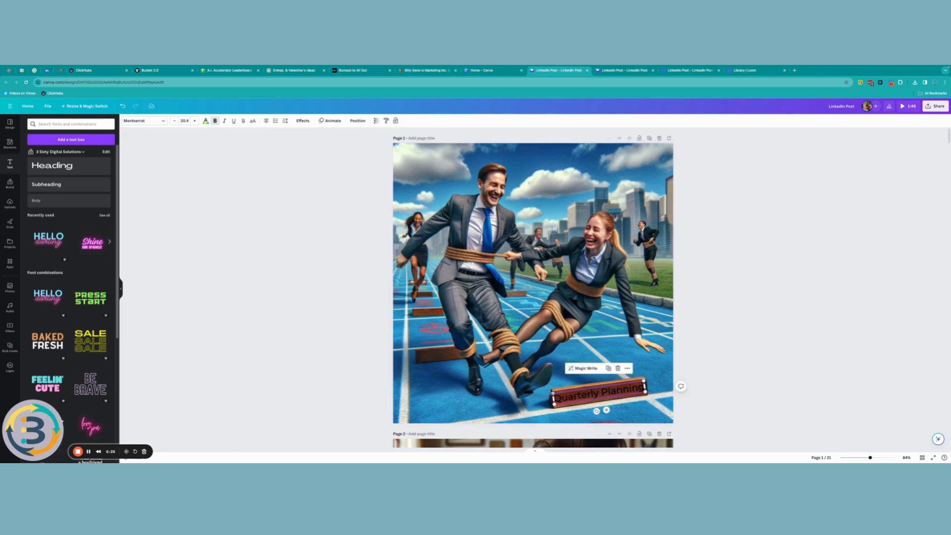
drag(554, 404, 609, 410)
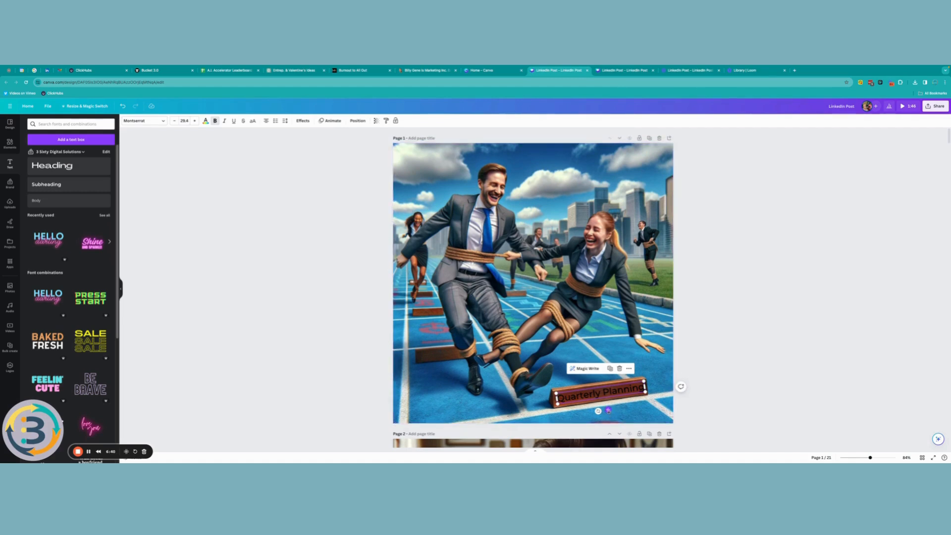
drag(608, 410, 608, 411)
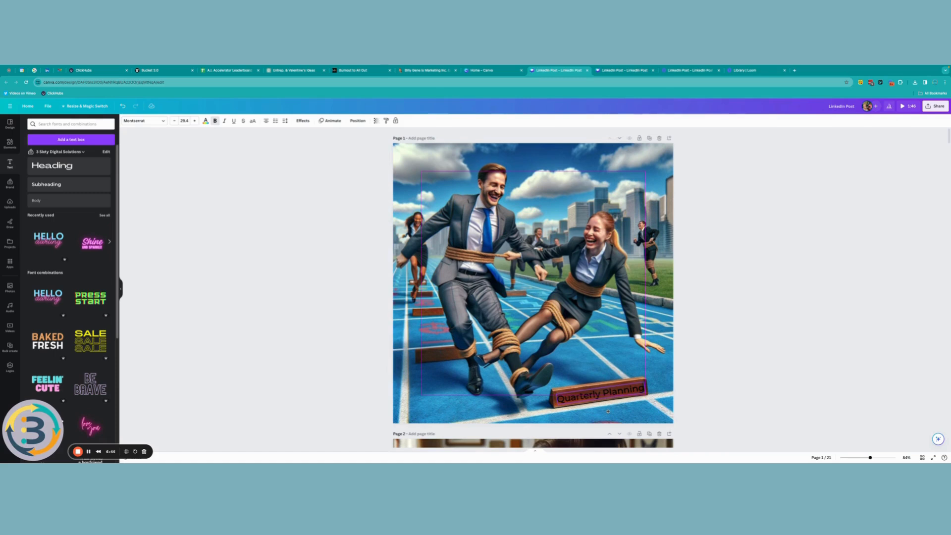
drag(608, 411, 608, 410)
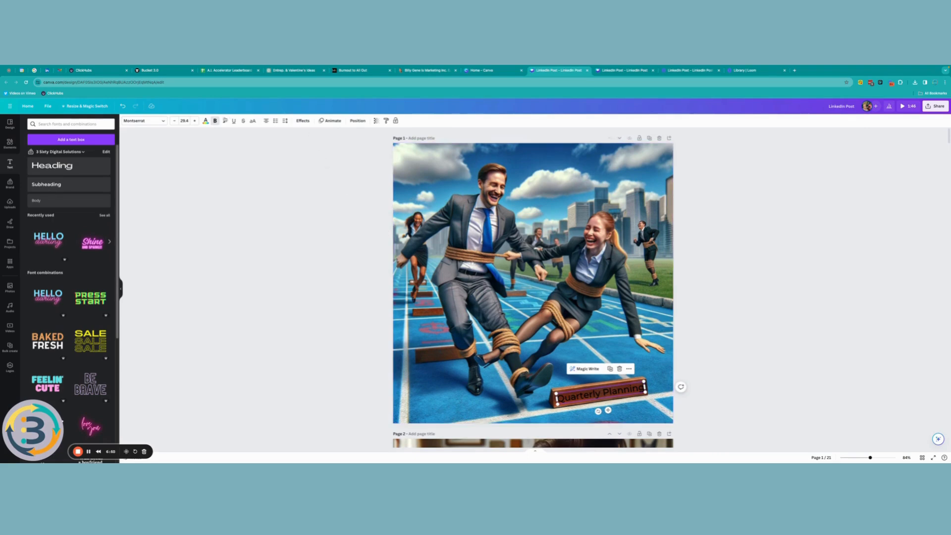
Recolor the "Quarterly Planning" text white, then place a duplicate shrunk to about size 15.6 on the blank hurdle behind the man's leg.
click(205, 121)
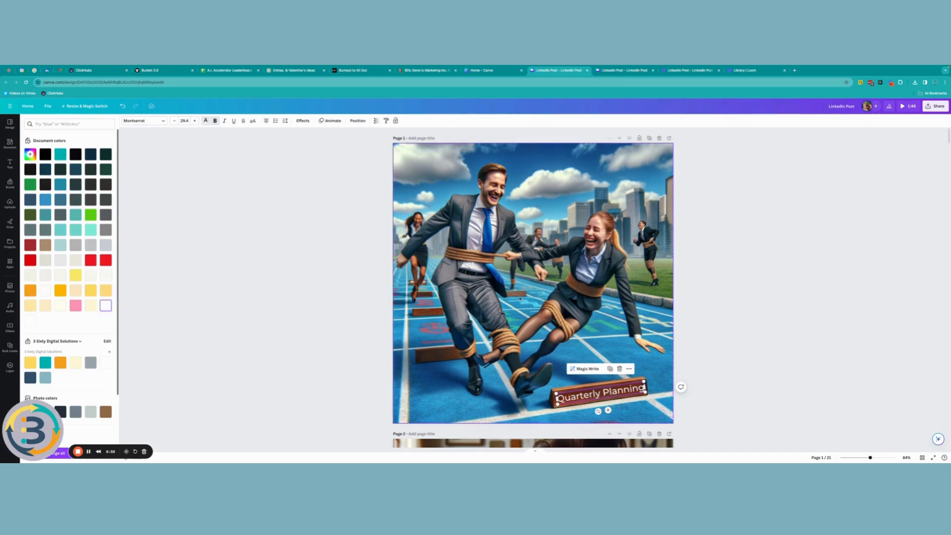
click(609, 369)
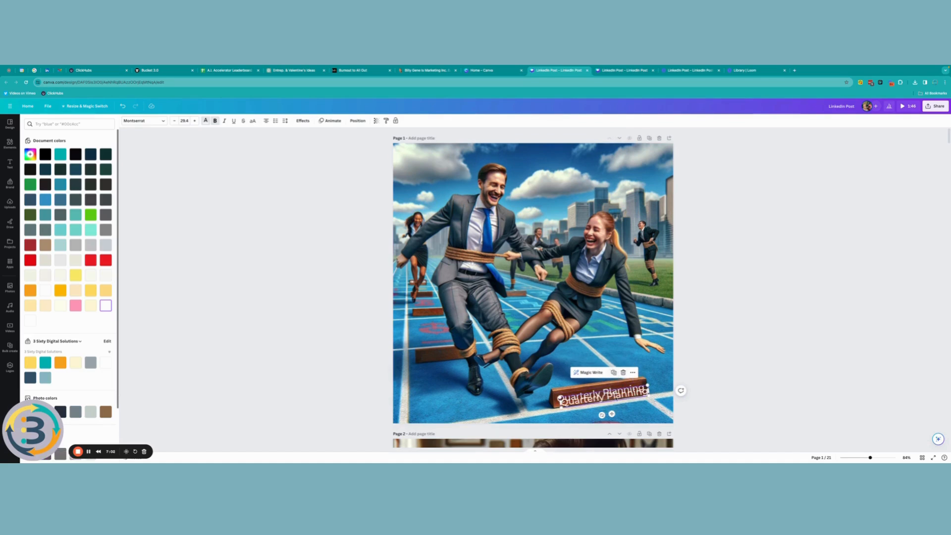
drag(603, 395, 451, 370)
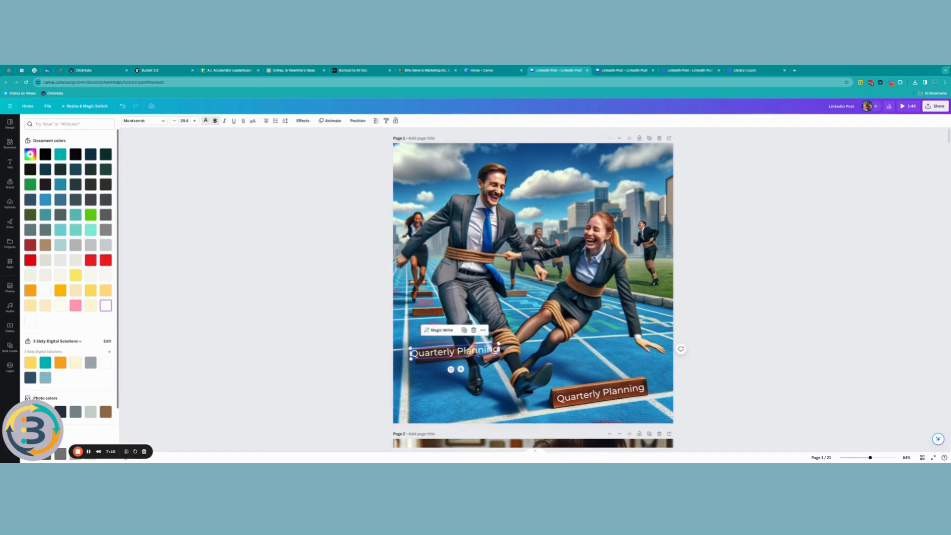
drag(500, 356, 448, 355)
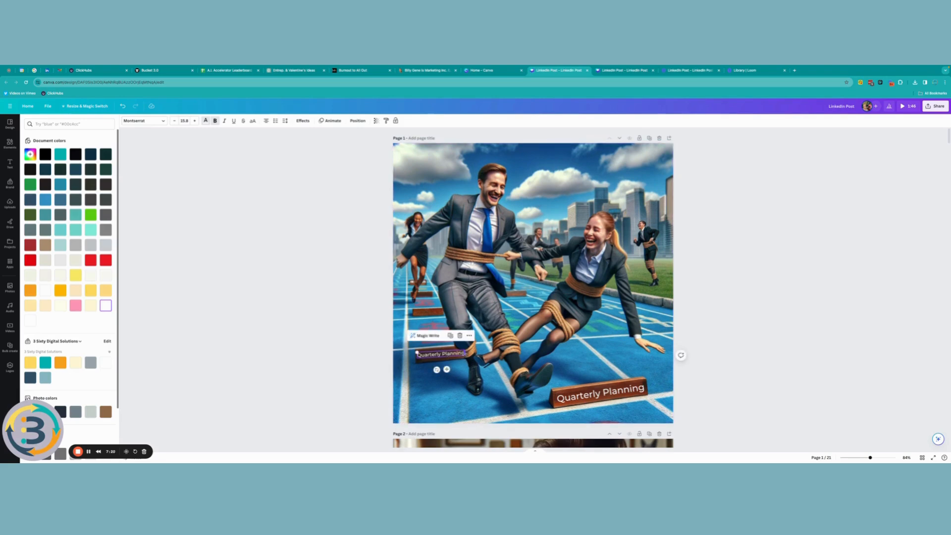
Change the duplicated label to "Strategy" and fit its text box and rotation to the hurdle behind the man's leg.
double_click(443, 356)
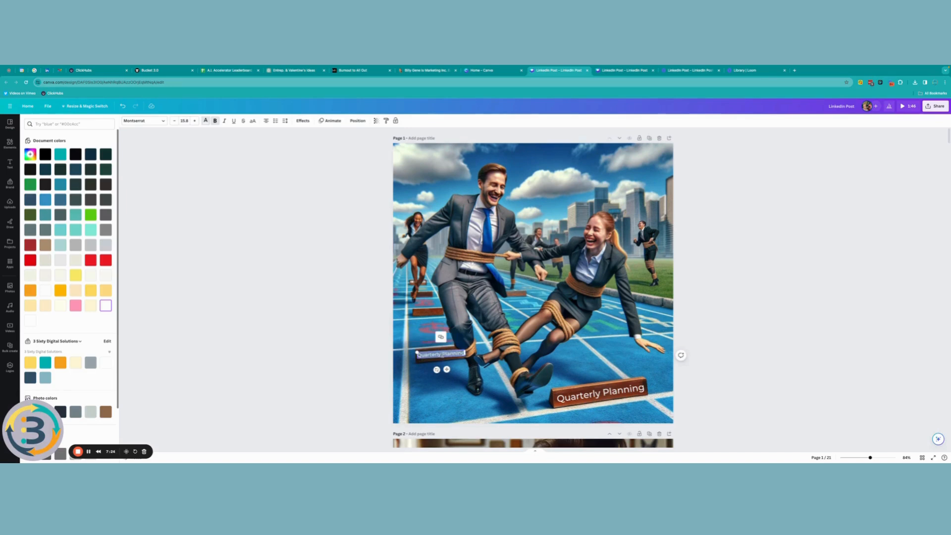
text(Stra)
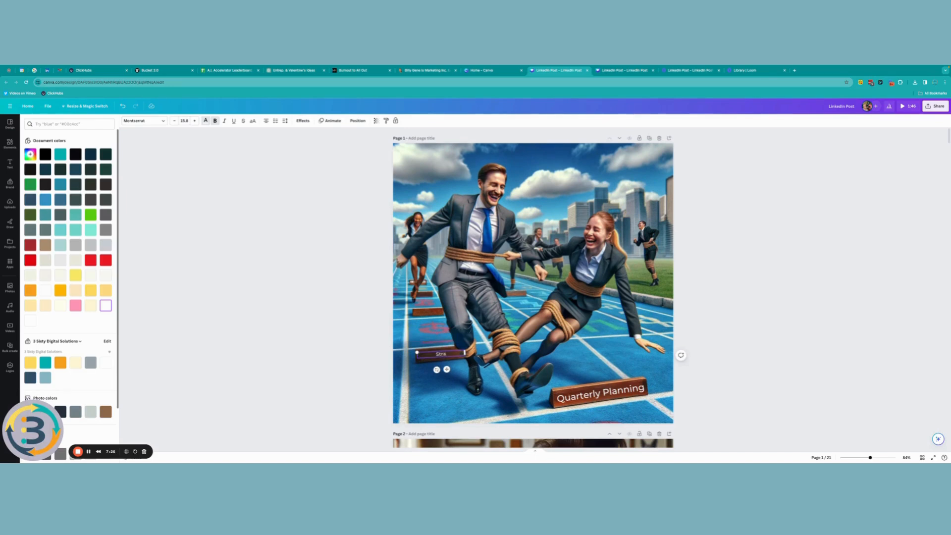
text(tegy)
drag(465, 354, 444, 370)
click(446, 375)
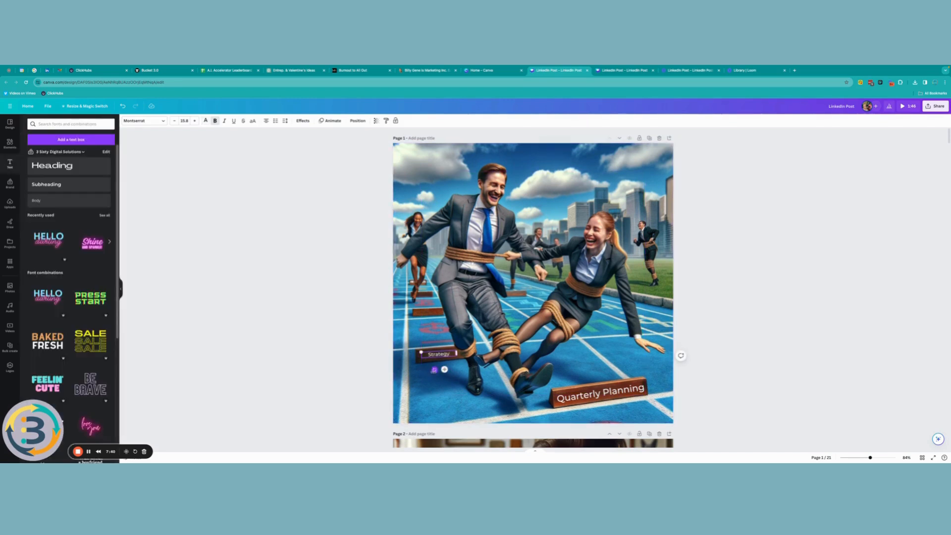
drag(434, 370, 434, 372)
click(428, 392)
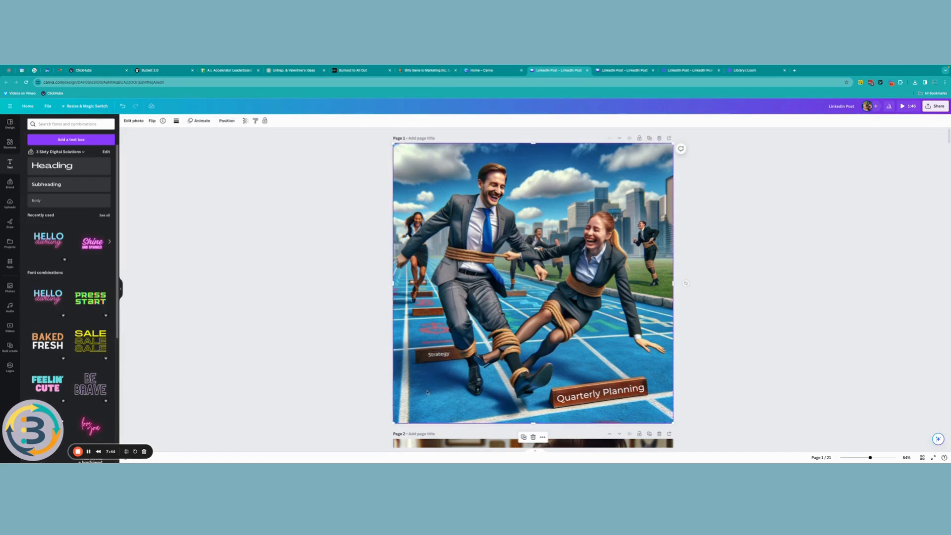
Duplicate the "Strategy" label onto the next hurdle farther back and change its text to "Marketing".
click(437, 355)
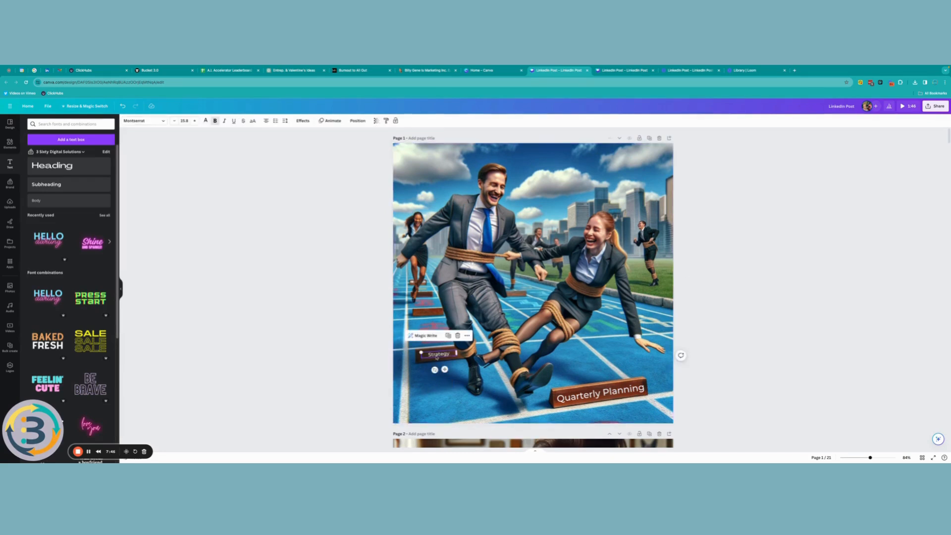
click(449, 336)
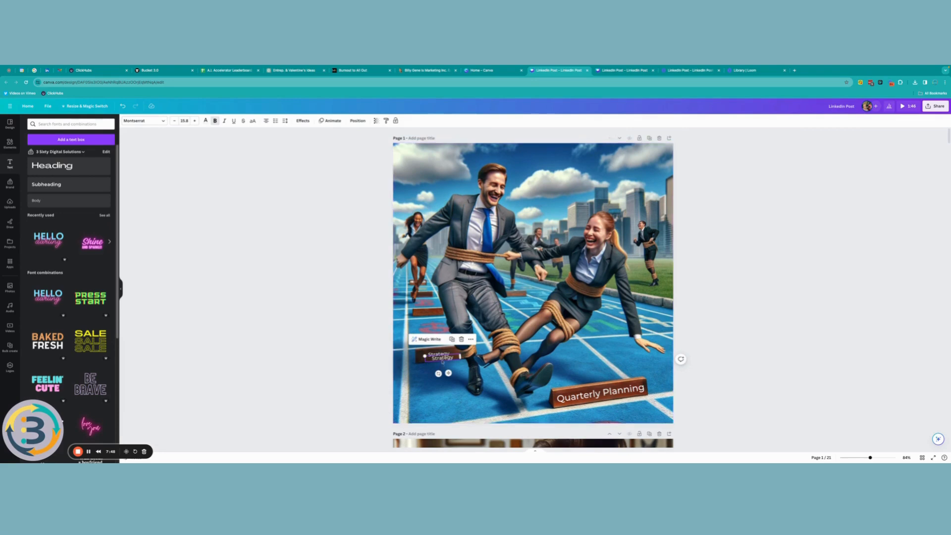
drag(442, 359, 427, 313)
double_click(428, 312)
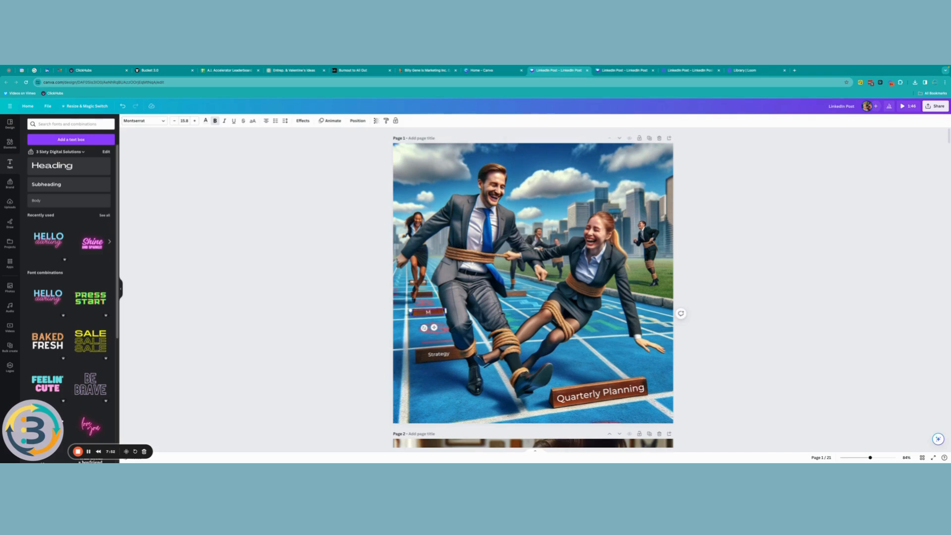
text(Marketing)
click(410, 325)
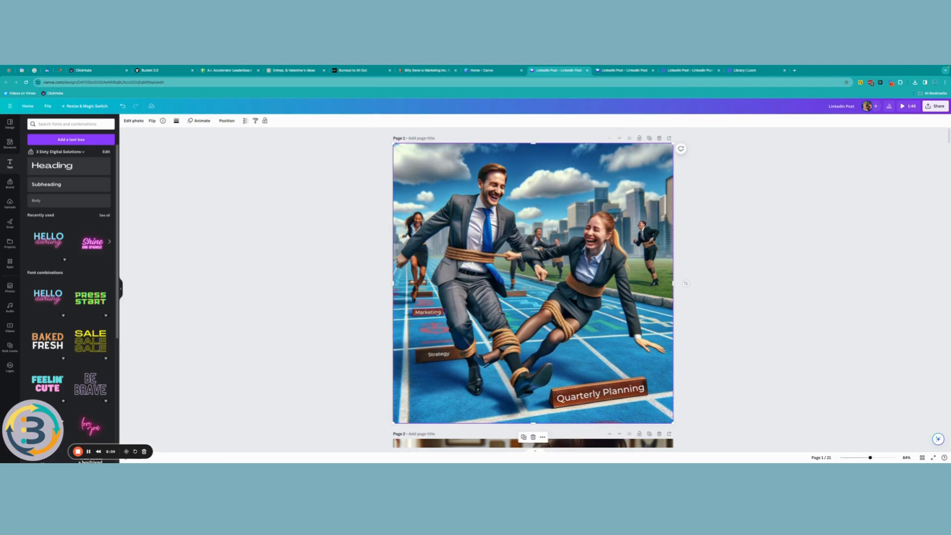
Rotate the "Marketing" label slightly to follow the slant of its hurdle.
click(439, 313)
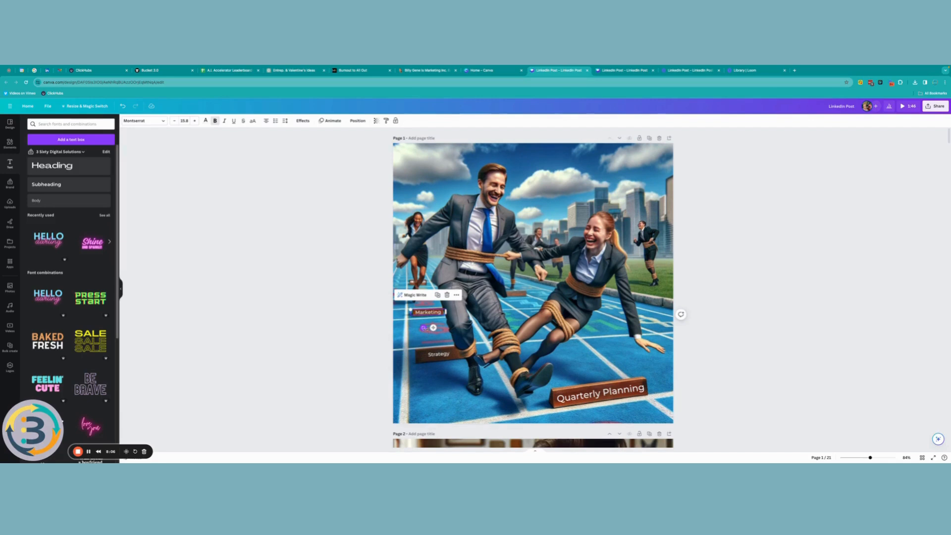
drag(424, 328, 426, 329)
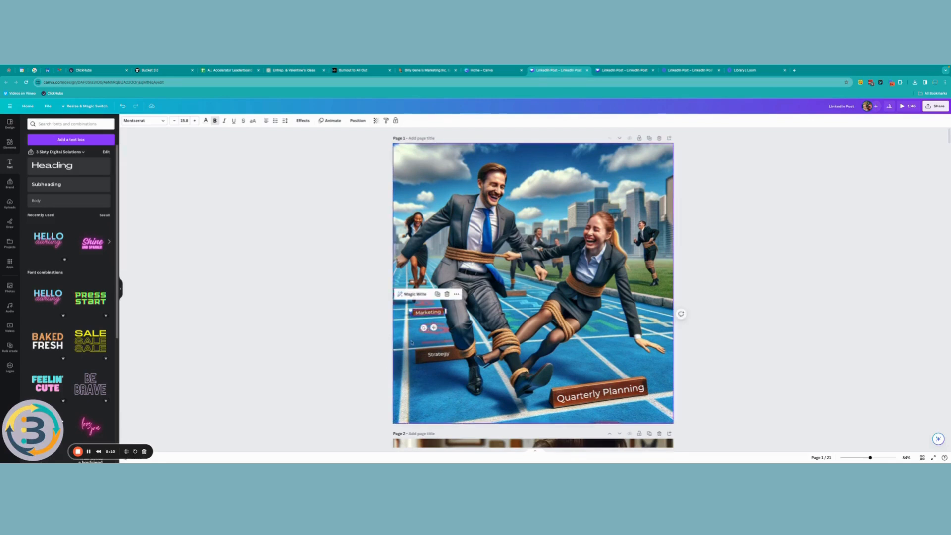
click(527, 346)
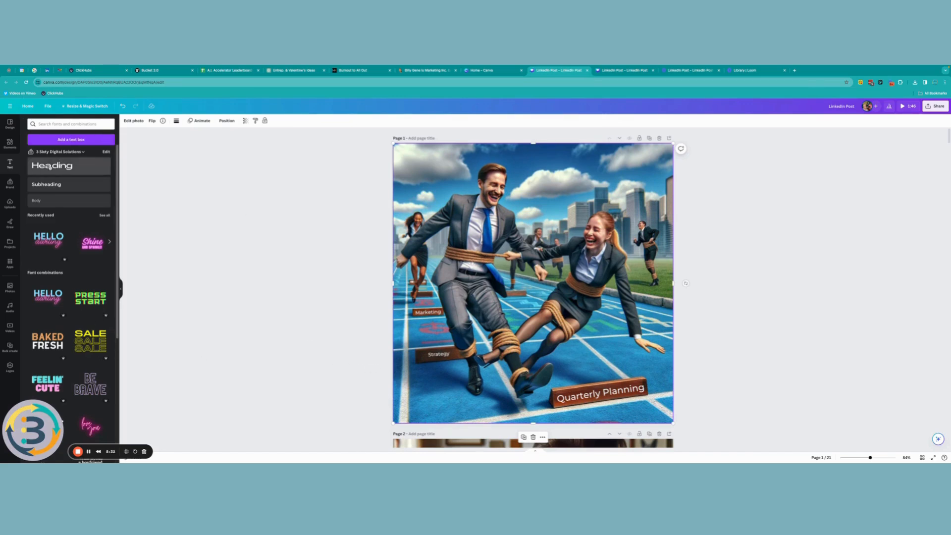
Add a heading in the sky area of the image reading "Business Partnerships can be very rewarding".
click(74, 166)
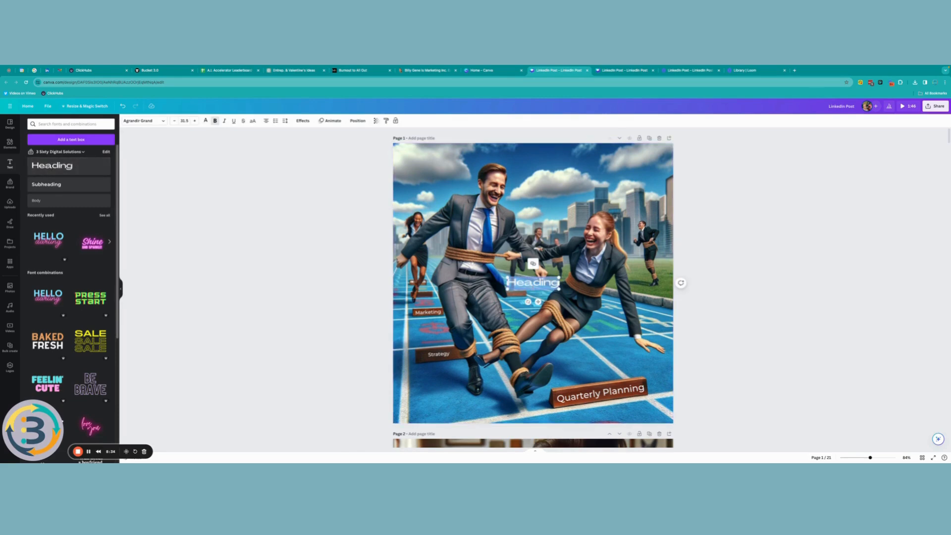
drag(533, 282, 540, 169)
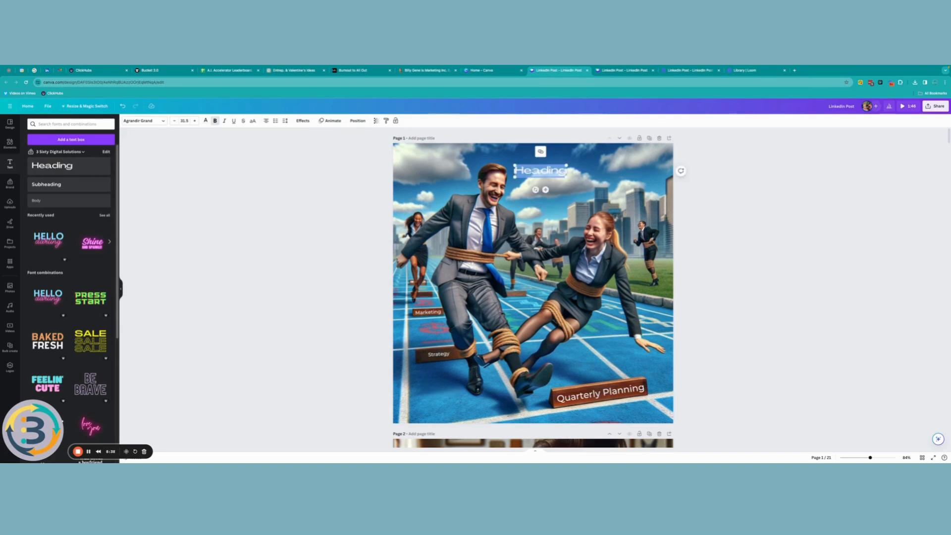
key(BackSpace)
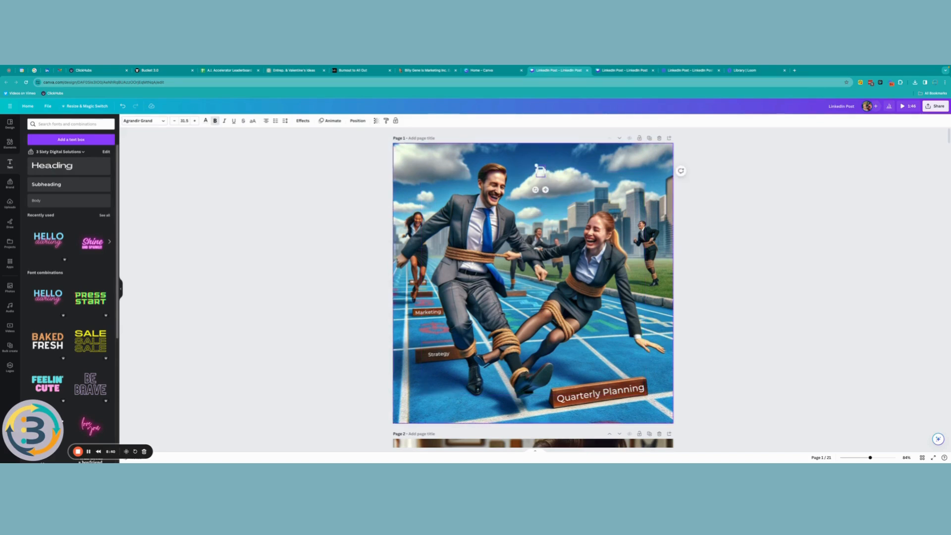
text(Burno)
text(ness Pan)
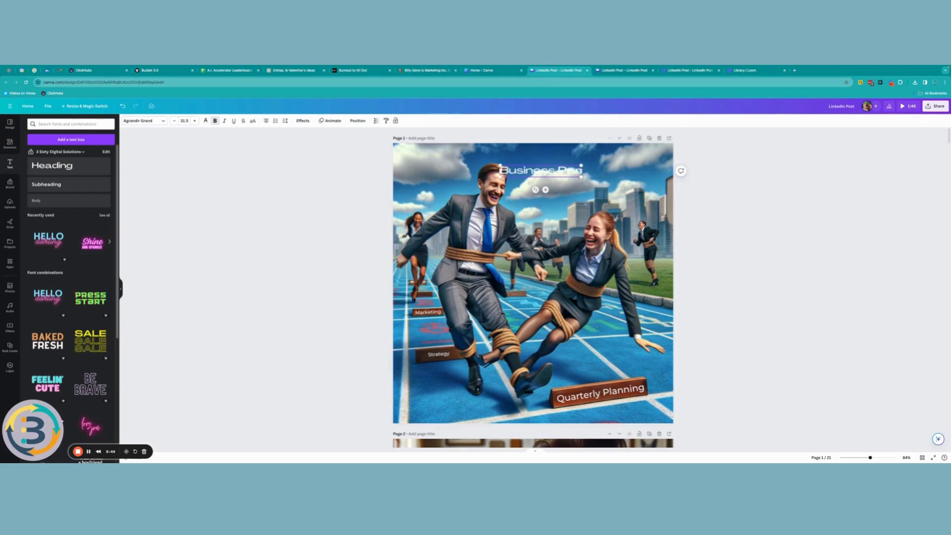
text(tnershi)
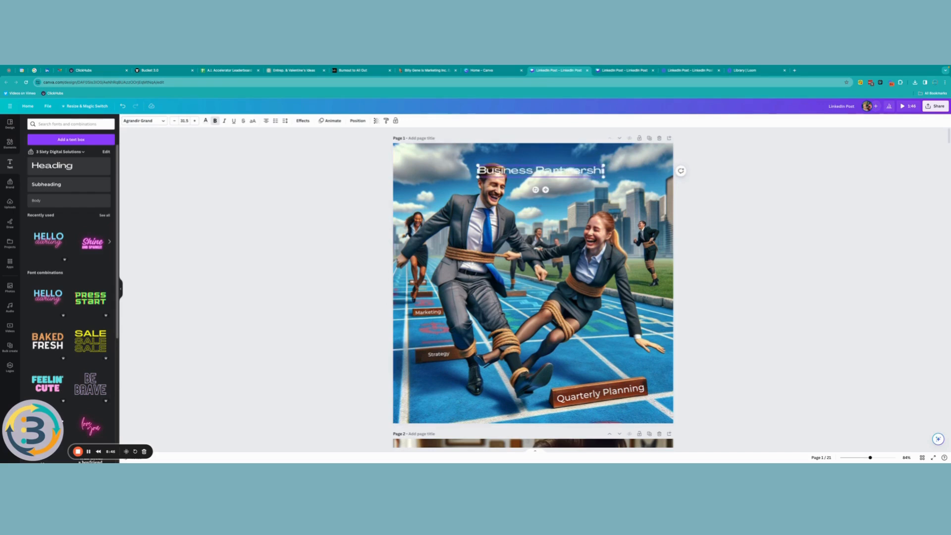
text(ps)
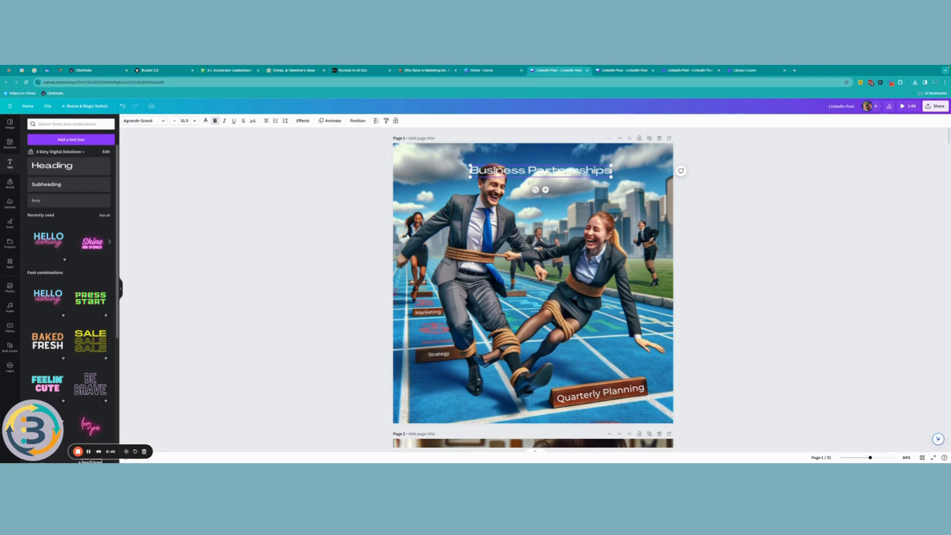
text( can be)
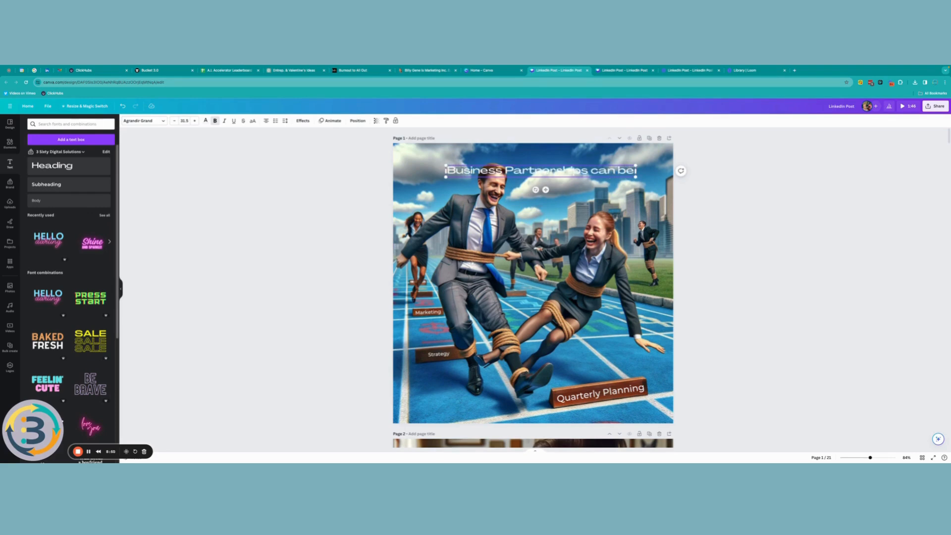
text( very)
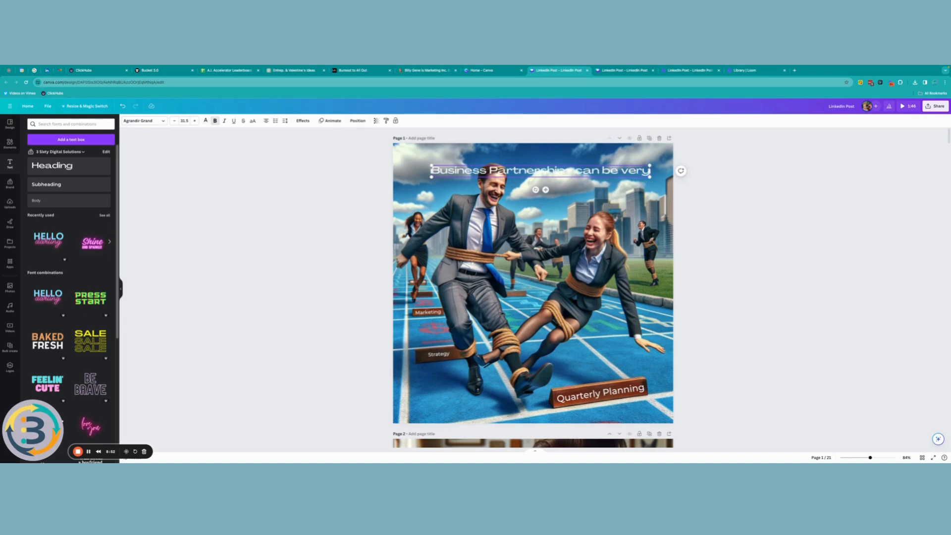
text( rewarding)
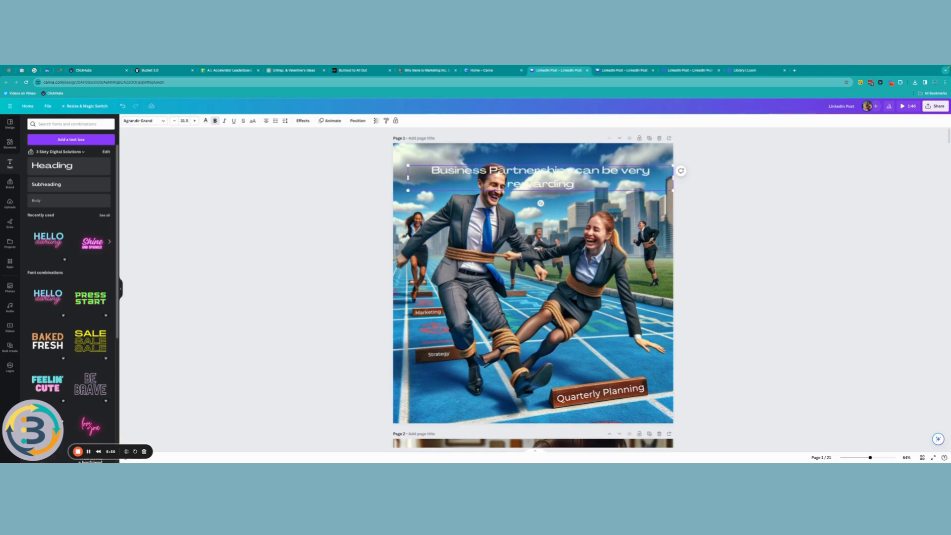
Narrow the heading's text box, scale it to about size 28.5, and position it in the sky above the woman.
drag(674, 177, 597, 180)
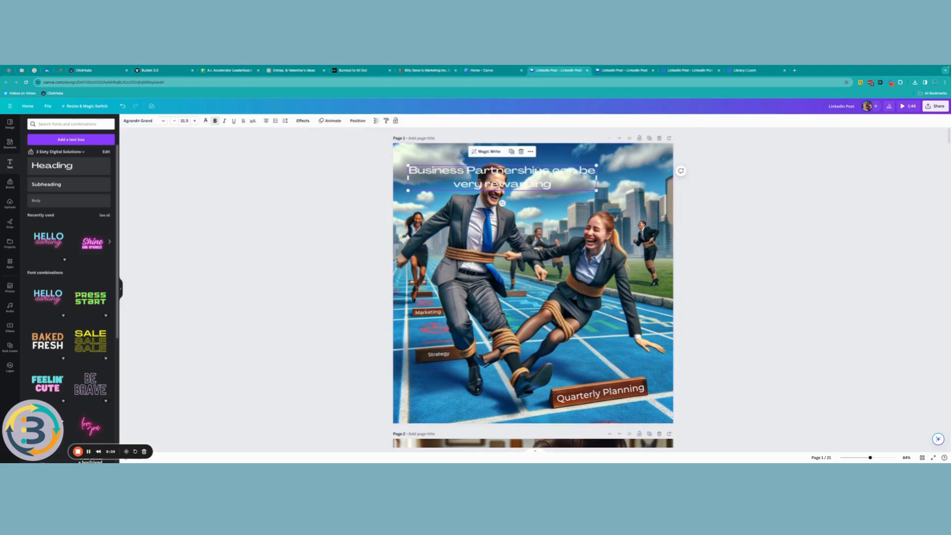
drag(536, 171, 611, 159)
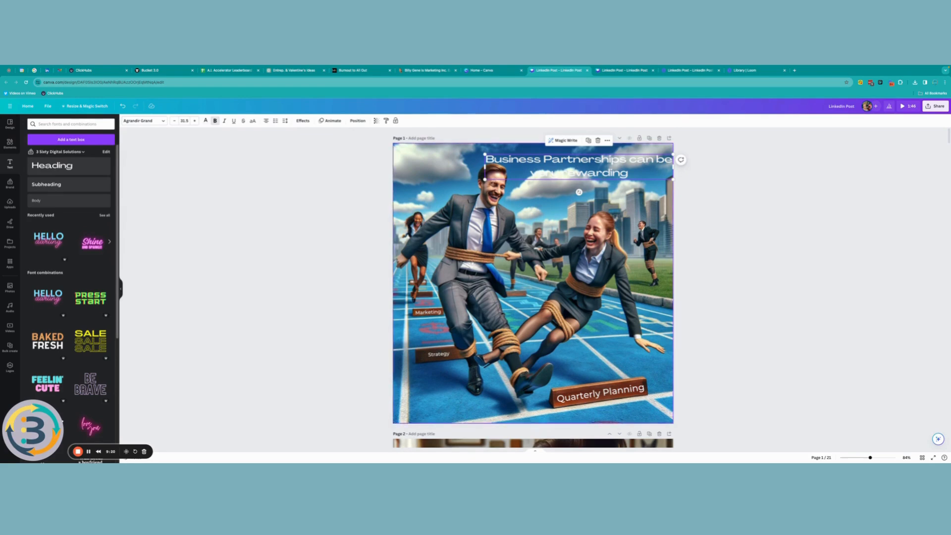
drag(484, 178, 502, 177)
drag(591, 162, 581, 161)
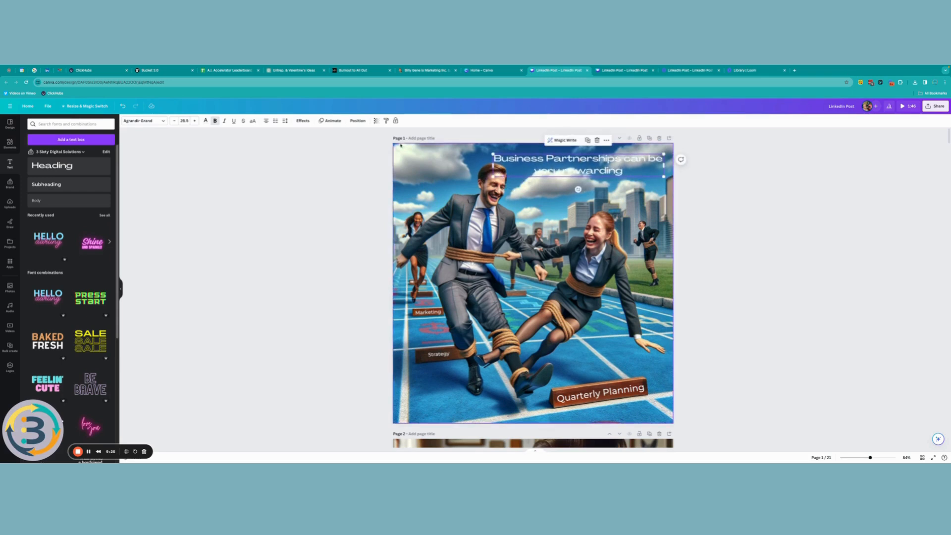
Apply a medium blue Background effect to the heading and end its text with an exclamation mark.
click(302, 121)
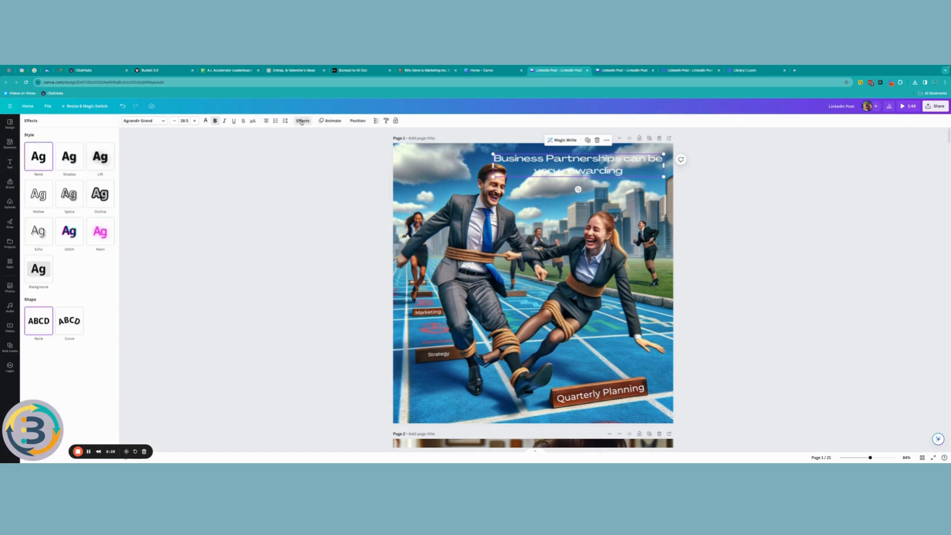
click(38, 270)
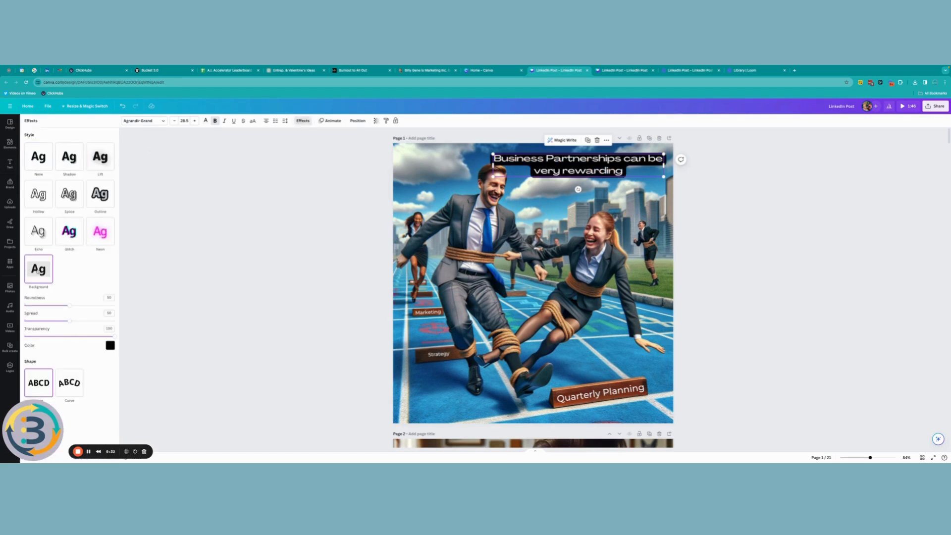
click(110, 345)
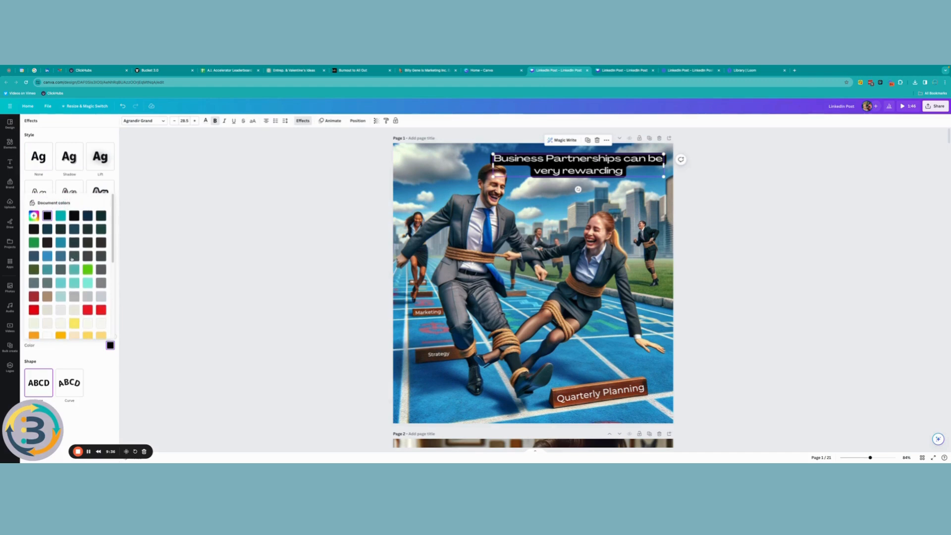
click(61, 216)
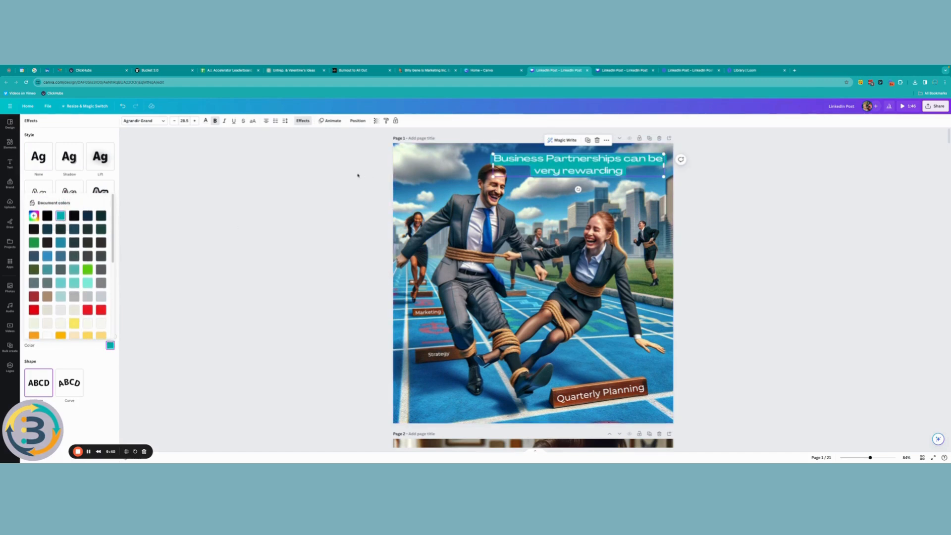
click(60, 244)
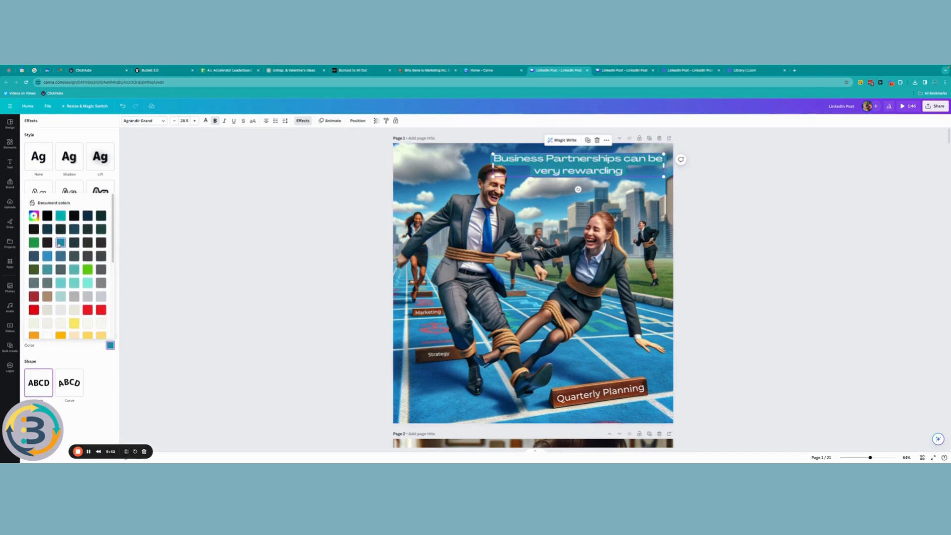
click(308, 230)
click(708, 225)
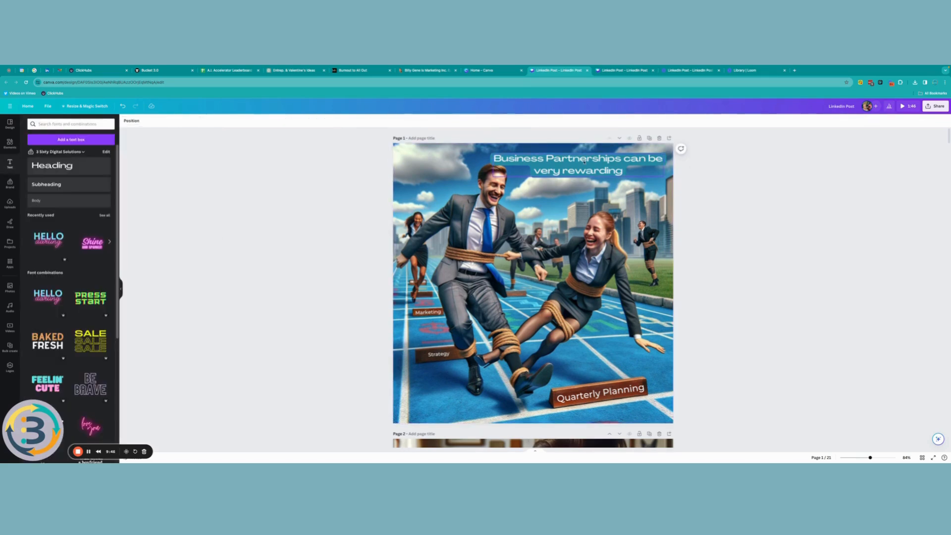
click(630, 170)
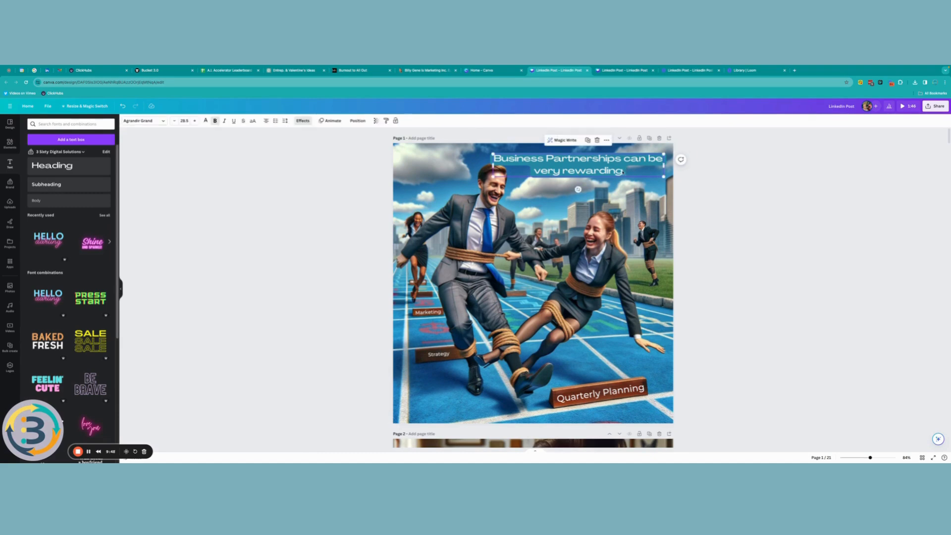
text(!)
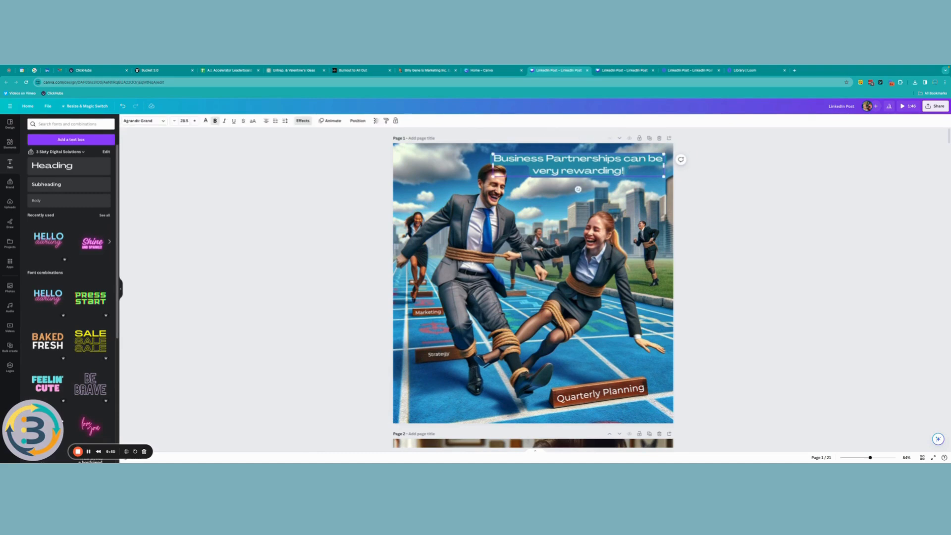
Open the design's download settings and limit the export to the current page, Page 1.
click(734, 215)
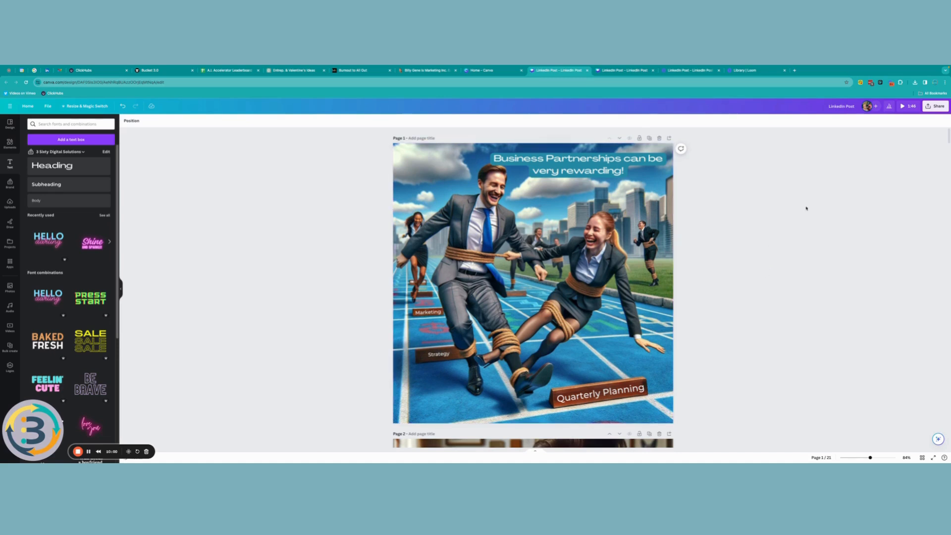
click(929, 109)
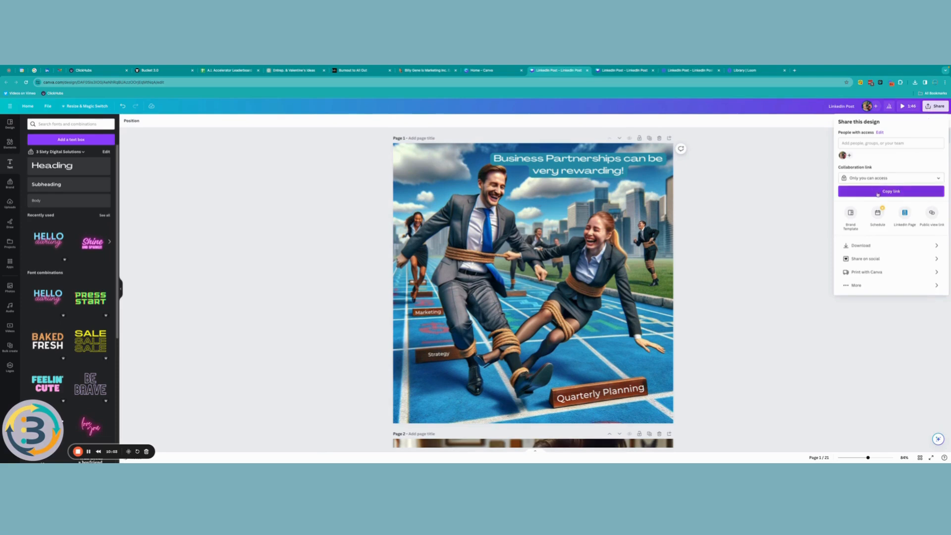
click(862, 246)
click(885, 194)
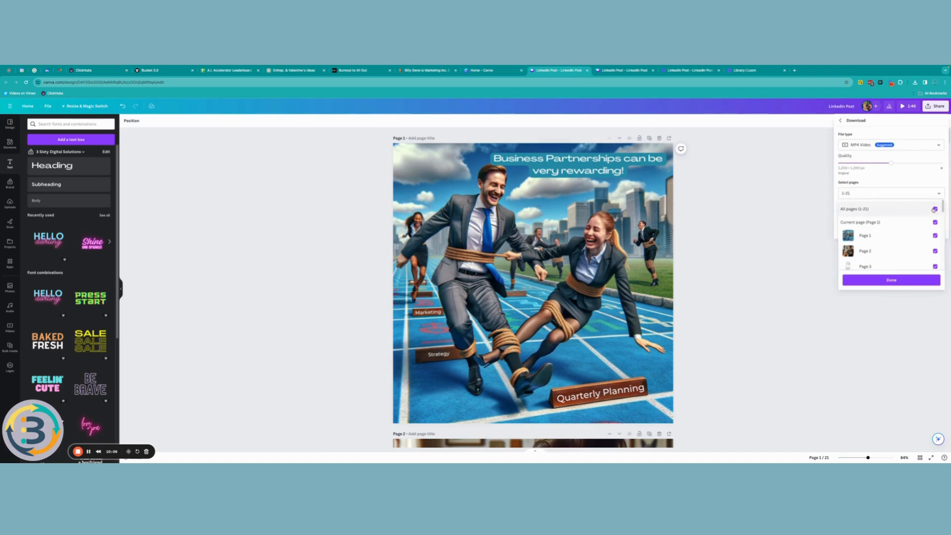
click(872, 209)
click(872, 222)
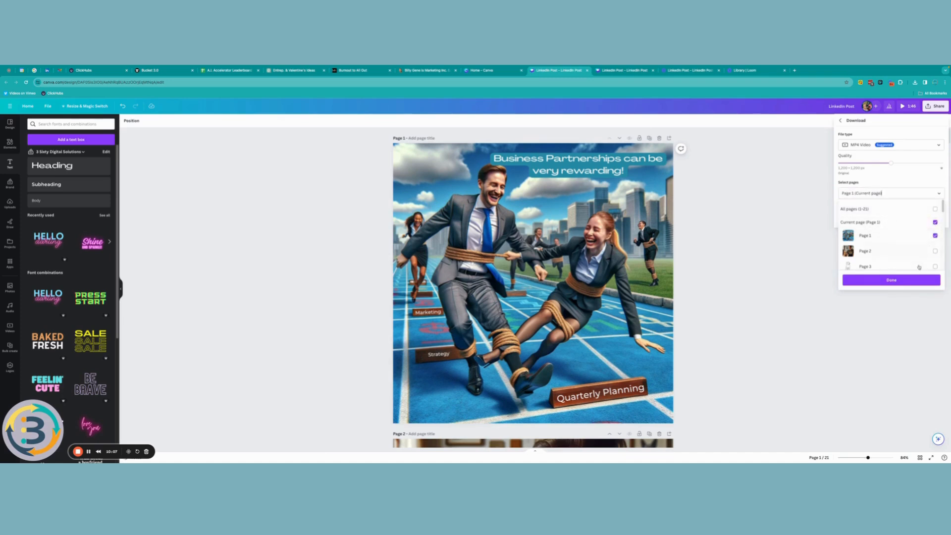
click(899, 282)
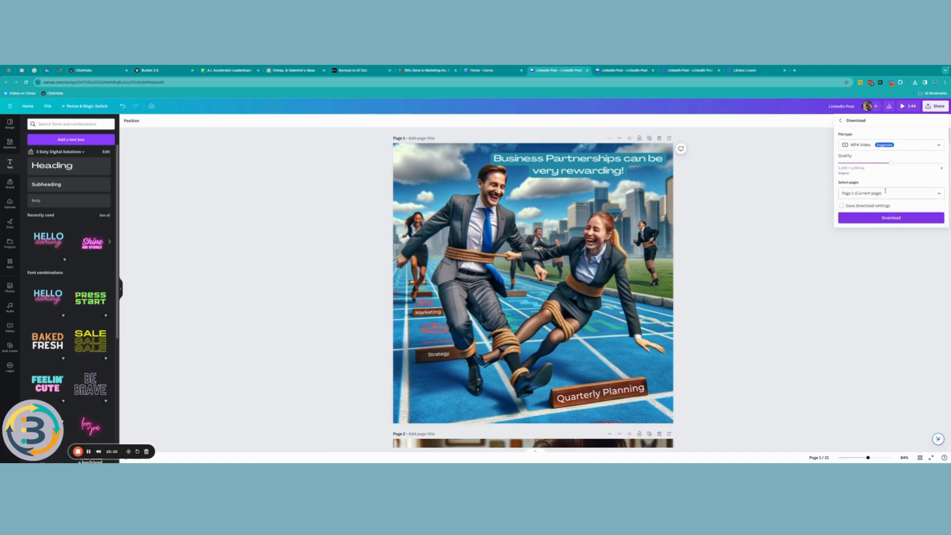
Set the download file type to PNG and download the page.
click(855, 148)
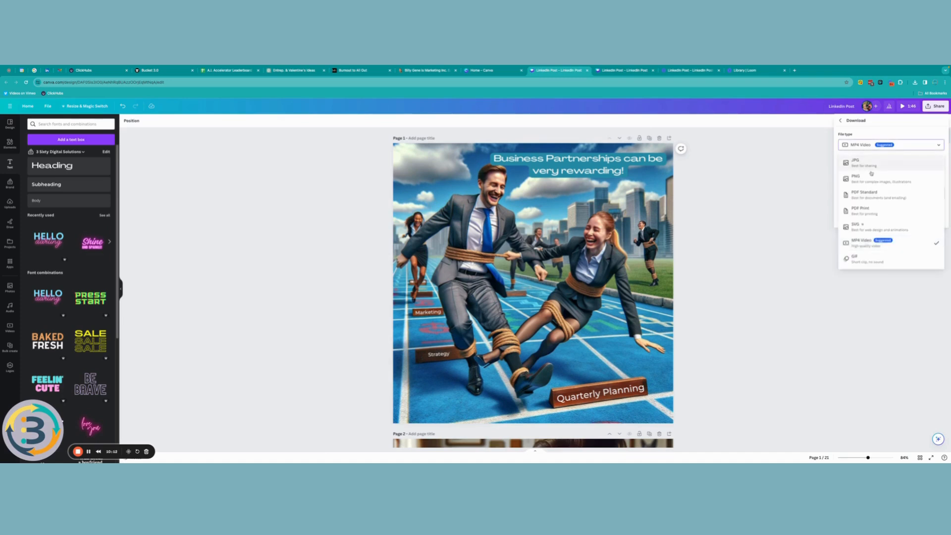
click(876, 183)
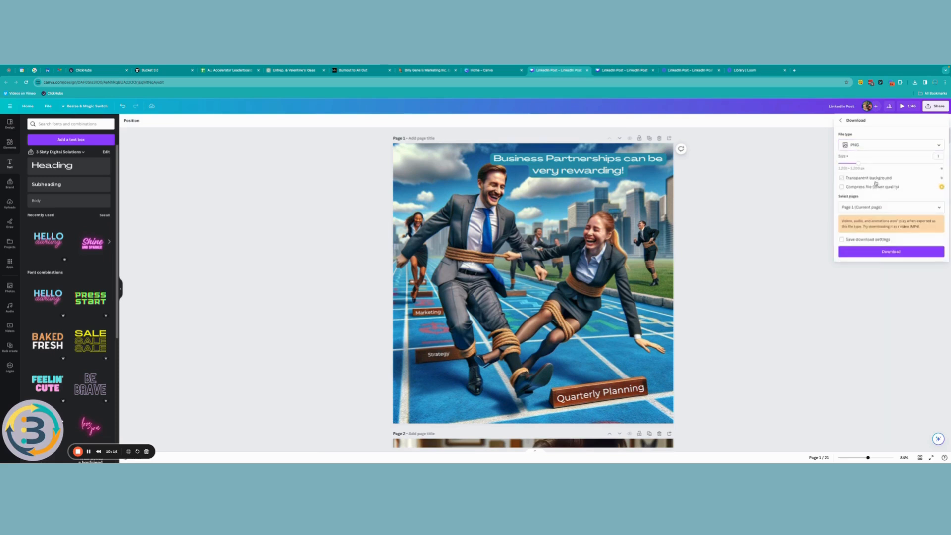
click(891, 251)
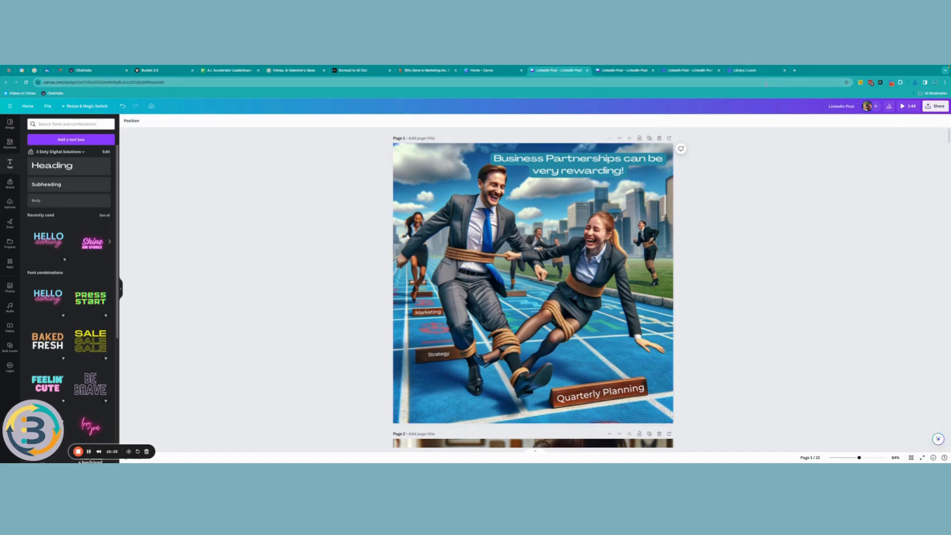
Switch to a new browser tab and open tinypng.com.
click(795, 70)
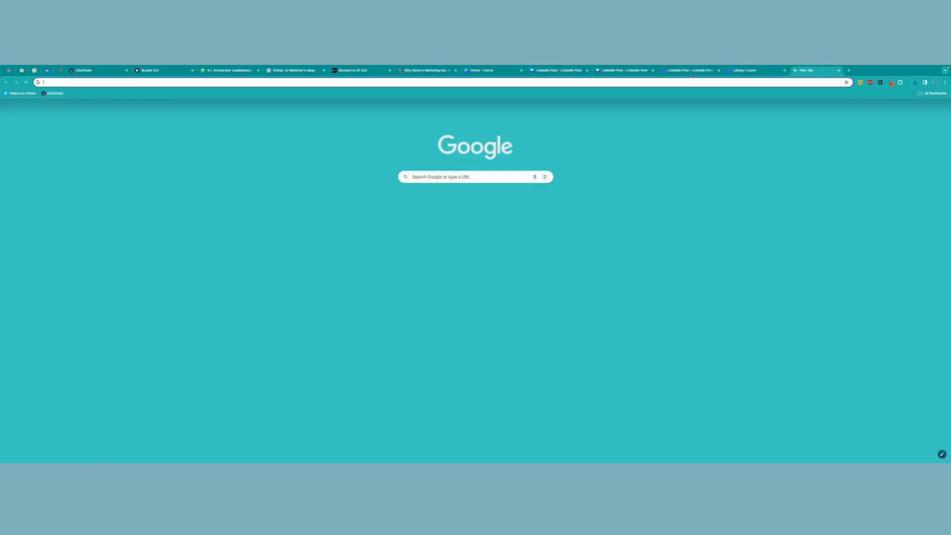
click(251, 81)
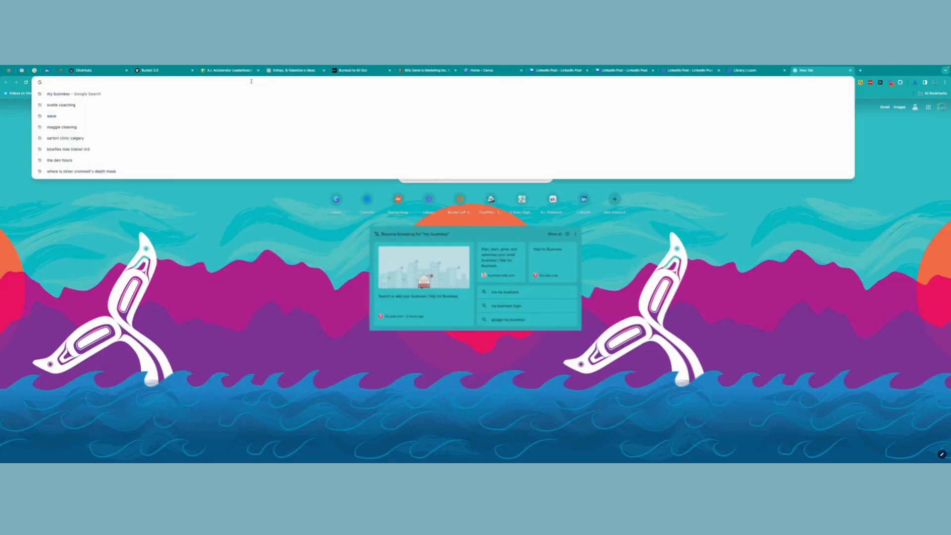
text(tinyp)
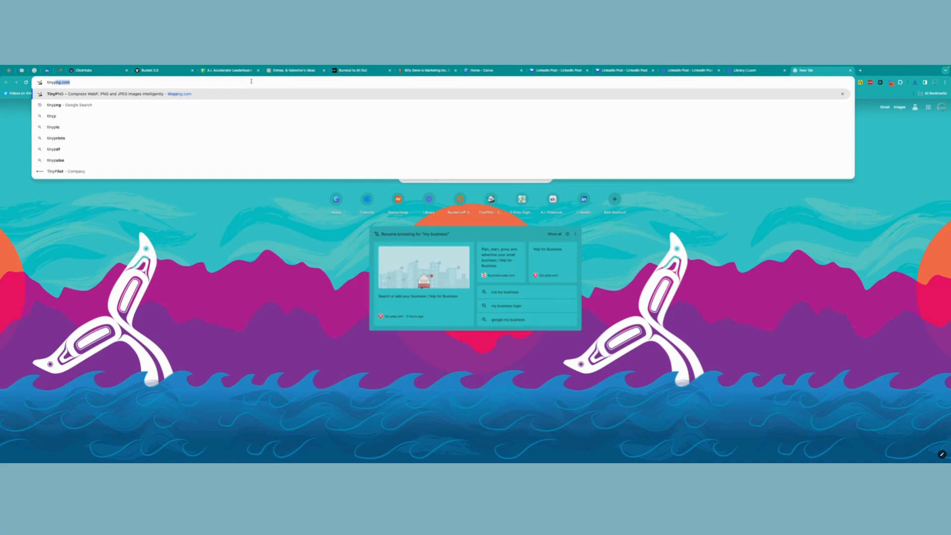
text(ng.co)
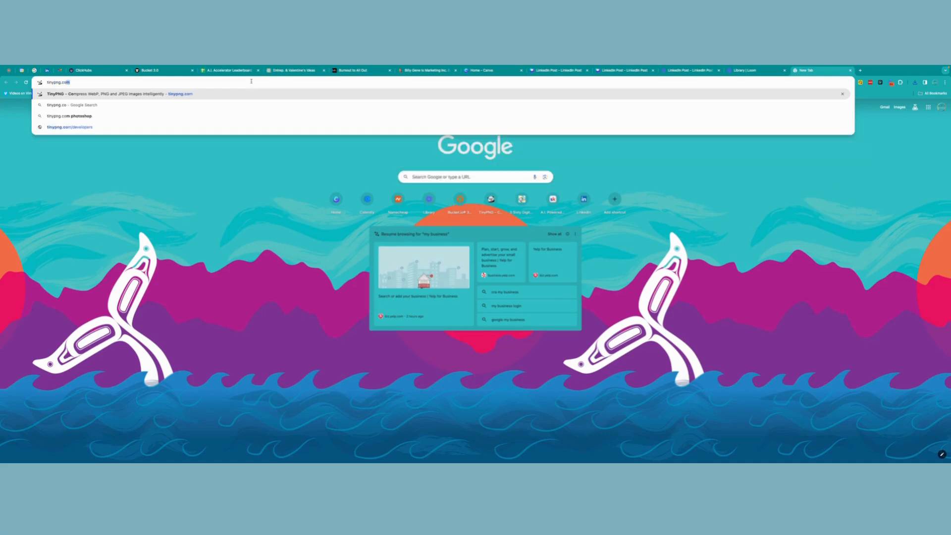
text(m)
key(Return)
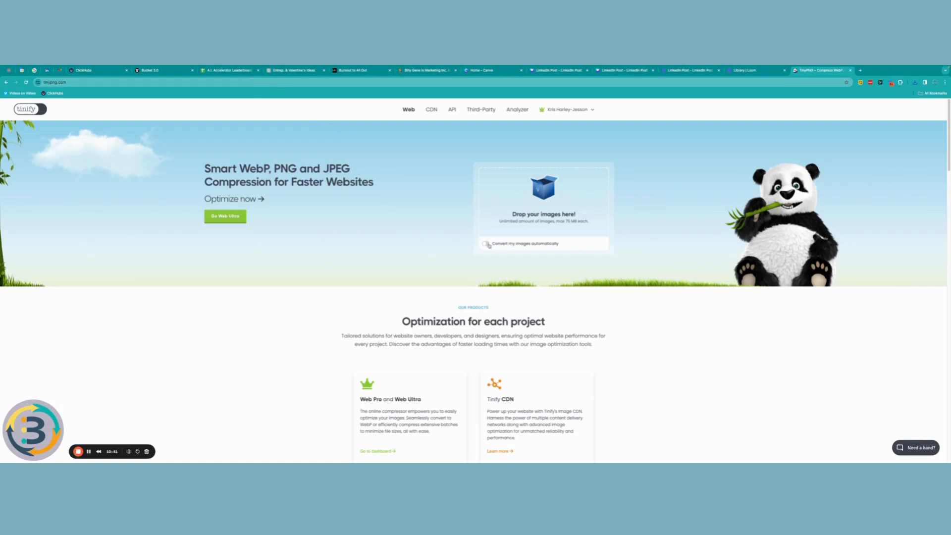
Enable automatic image conversion and upload "LinkedIn Post (9).png" from the Downloads folder for compression.
click(486, 244)
click(545, 191)
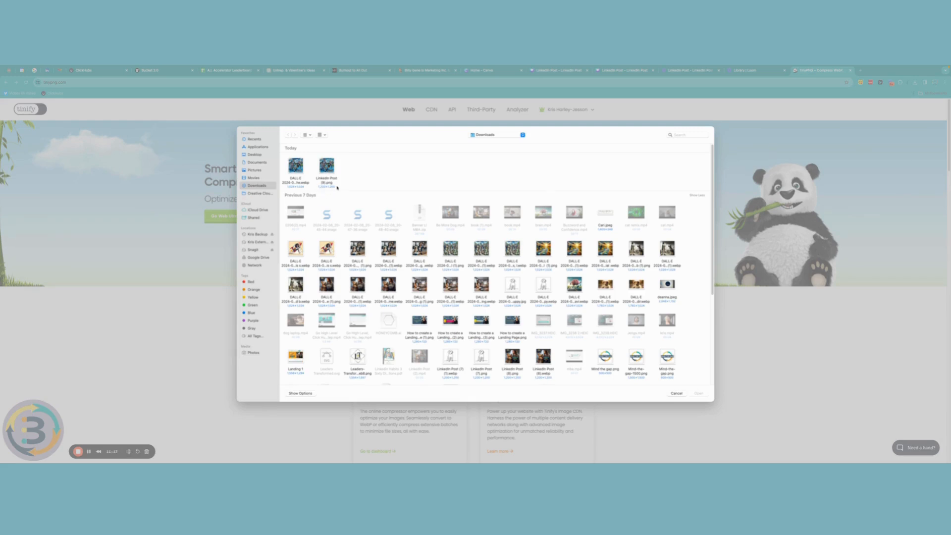
right_click(329, 172)
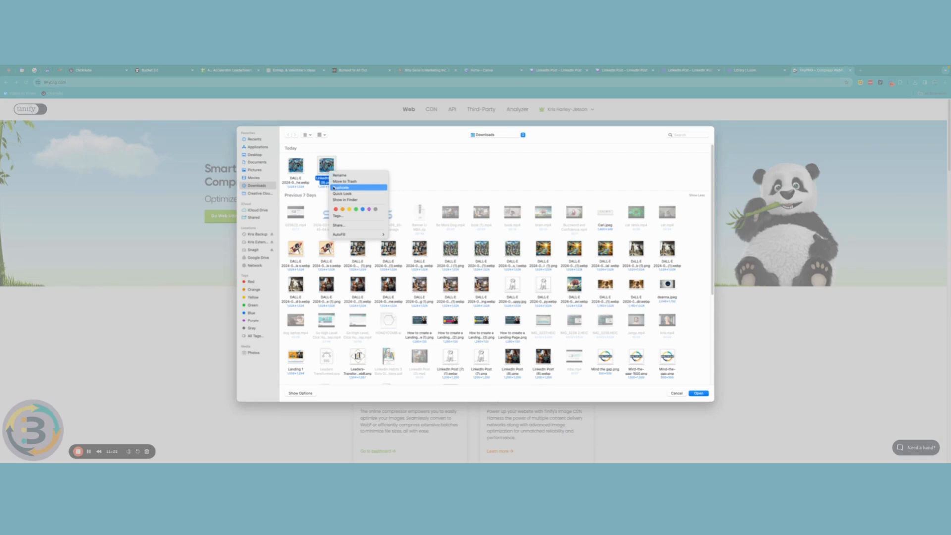
click(326, 167)
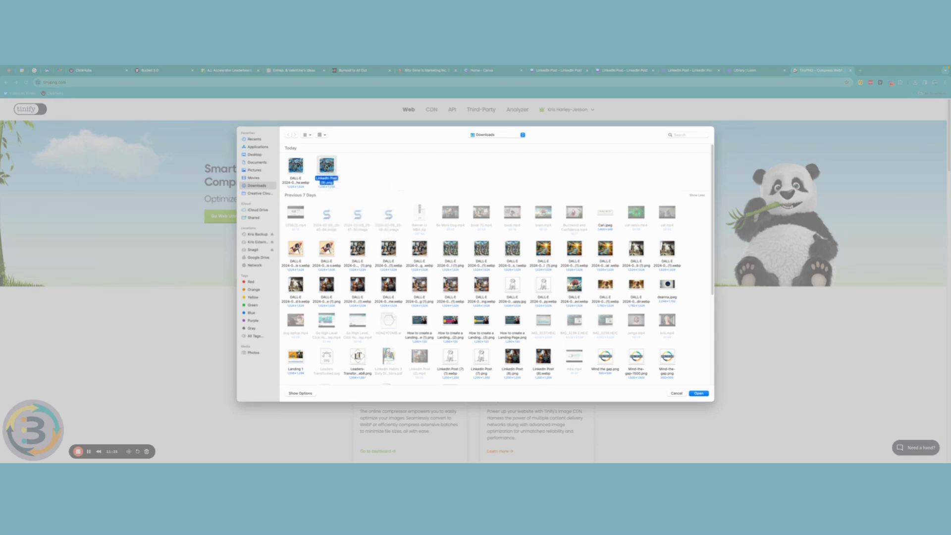
click(699, 394)
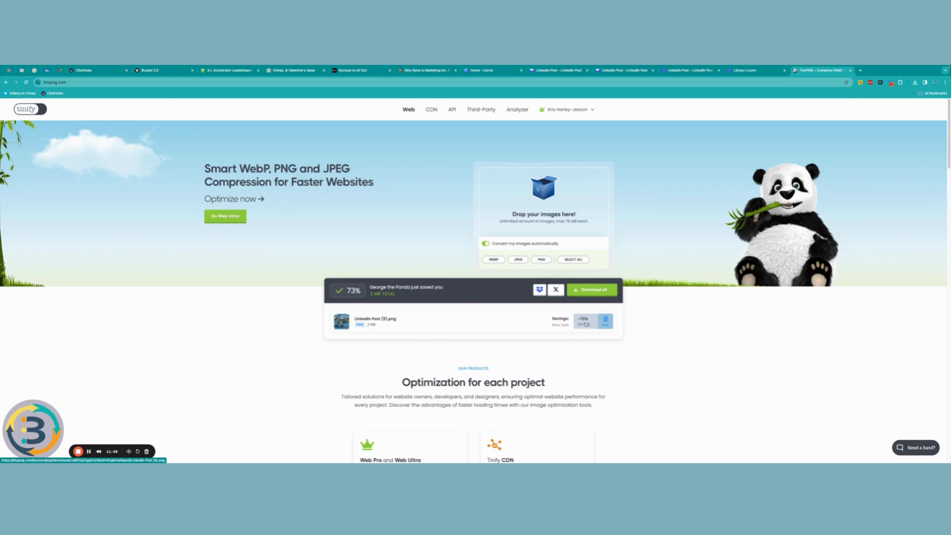
Convert the compressed image to WebP and download the WebP version.
click(494, 259)
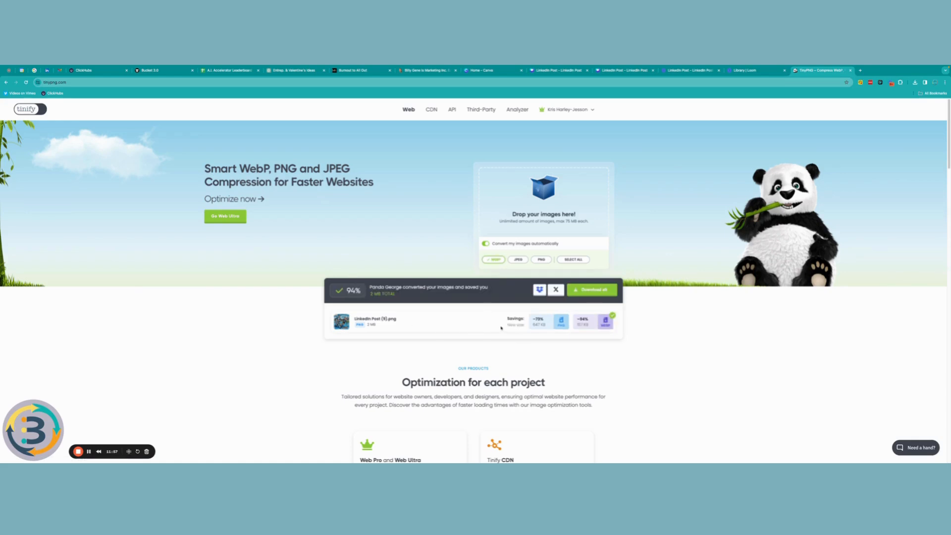
click(605, 323)
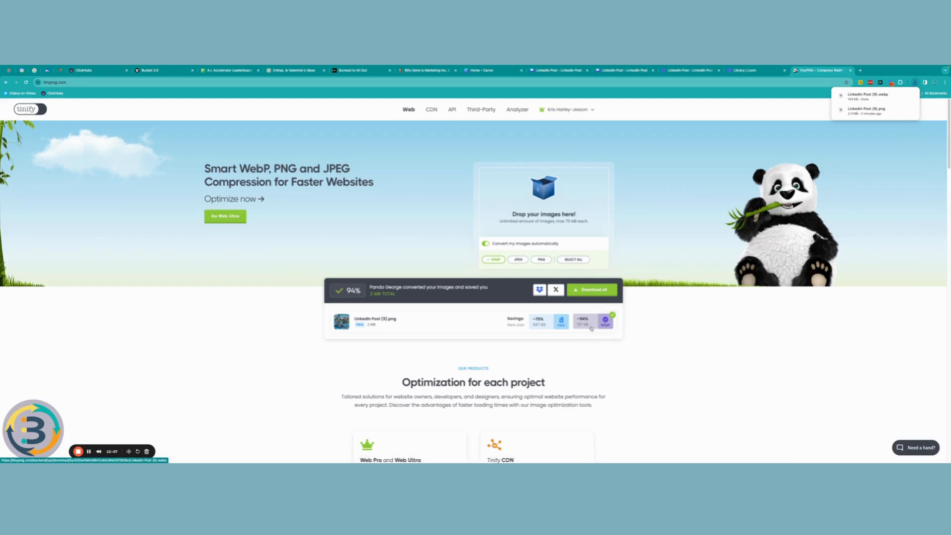